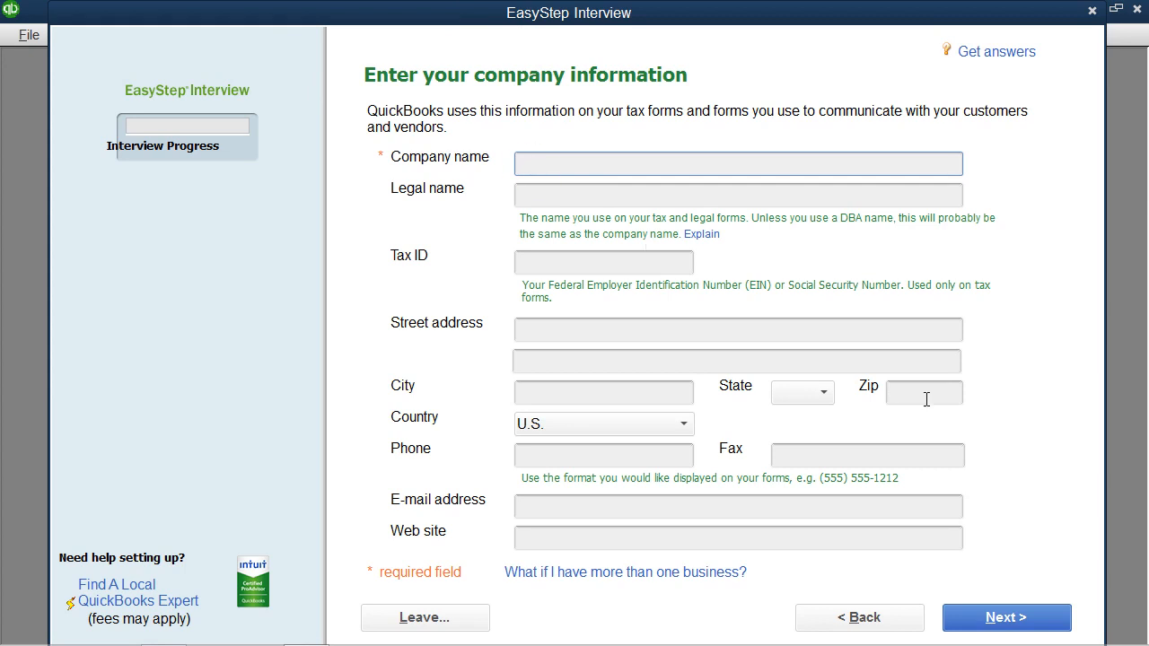
# Leave the EasyStep Interview without saving any information.
pyautogui.click(966, 594)
pyautogui.click(1092, 10)
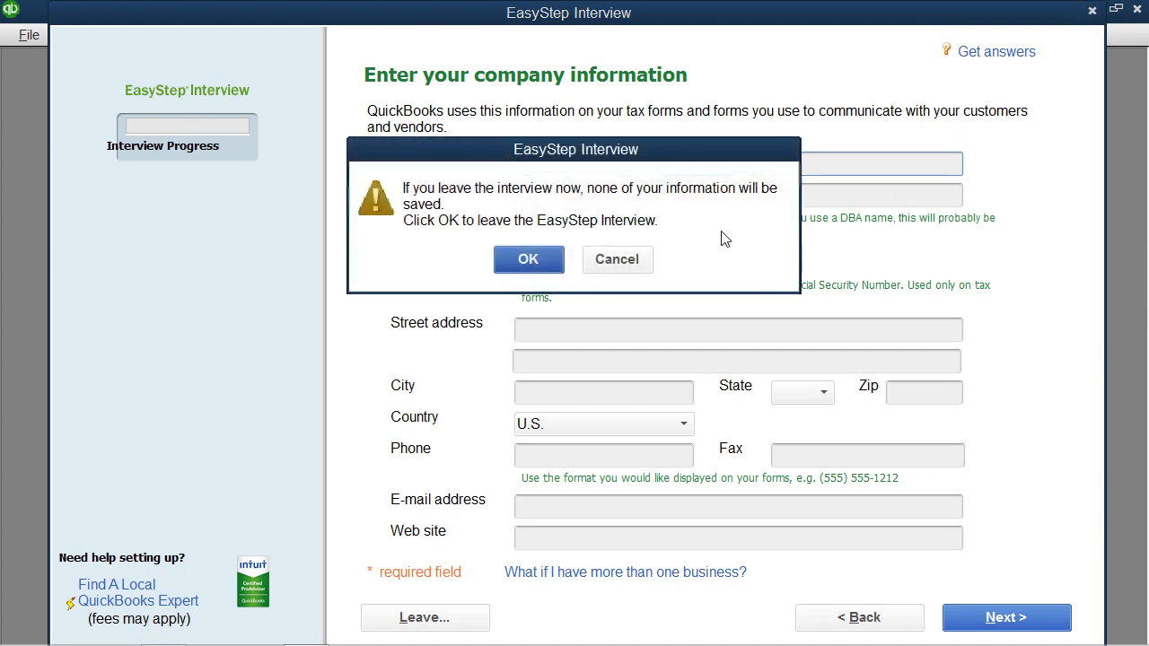
pyautogui.click(564, 259)
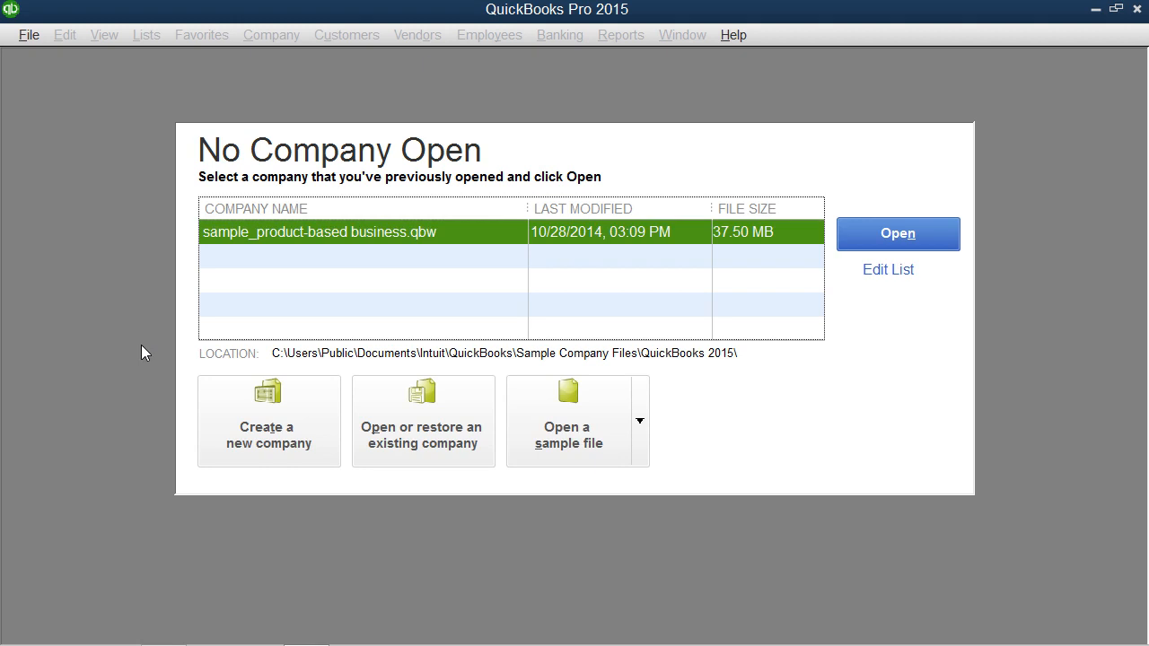
pyautogui.click(36, 40)
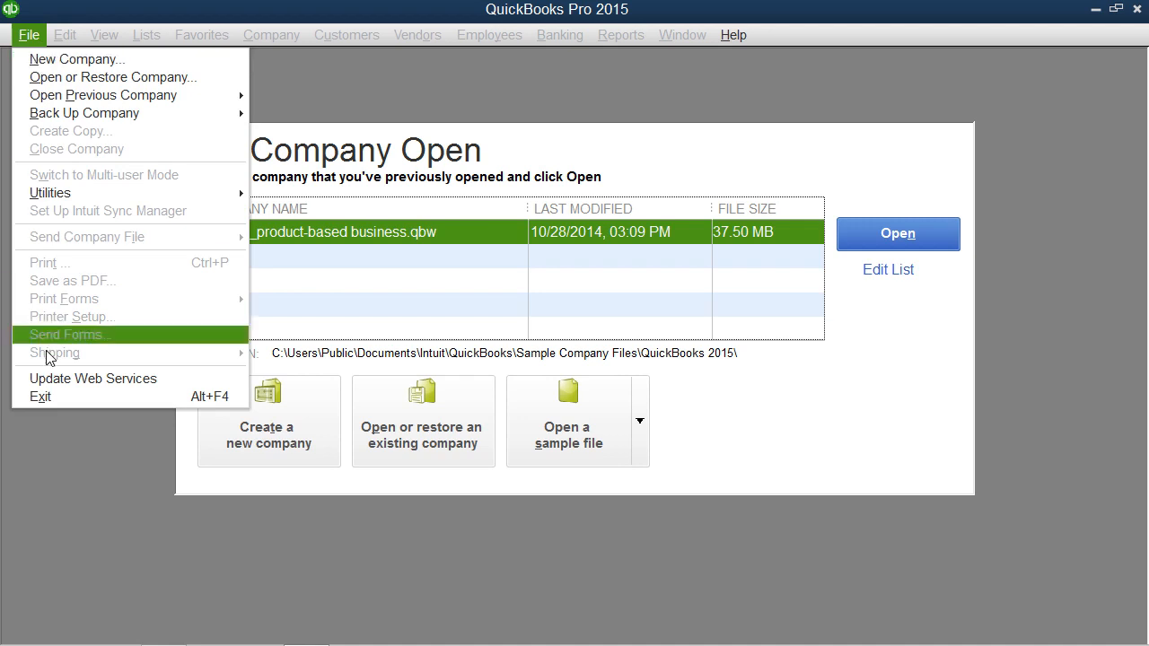
pyautogui.click(52, 512)
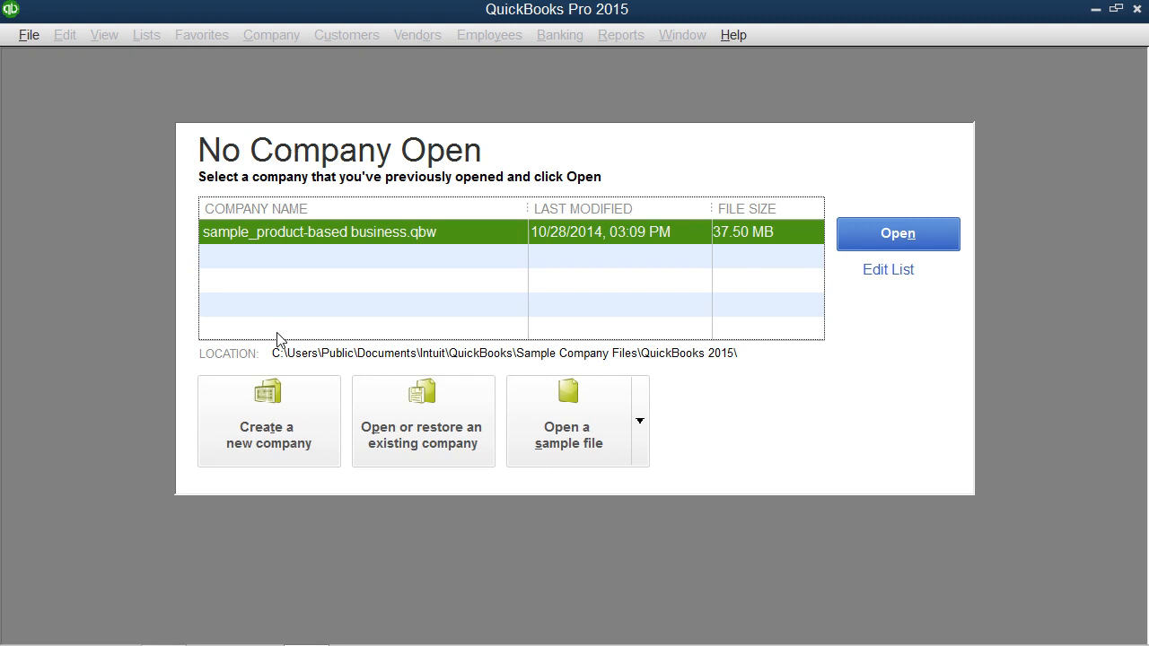
# Start creating a new company with the Advanced Setup option.
pyautogui.click(276, 415)
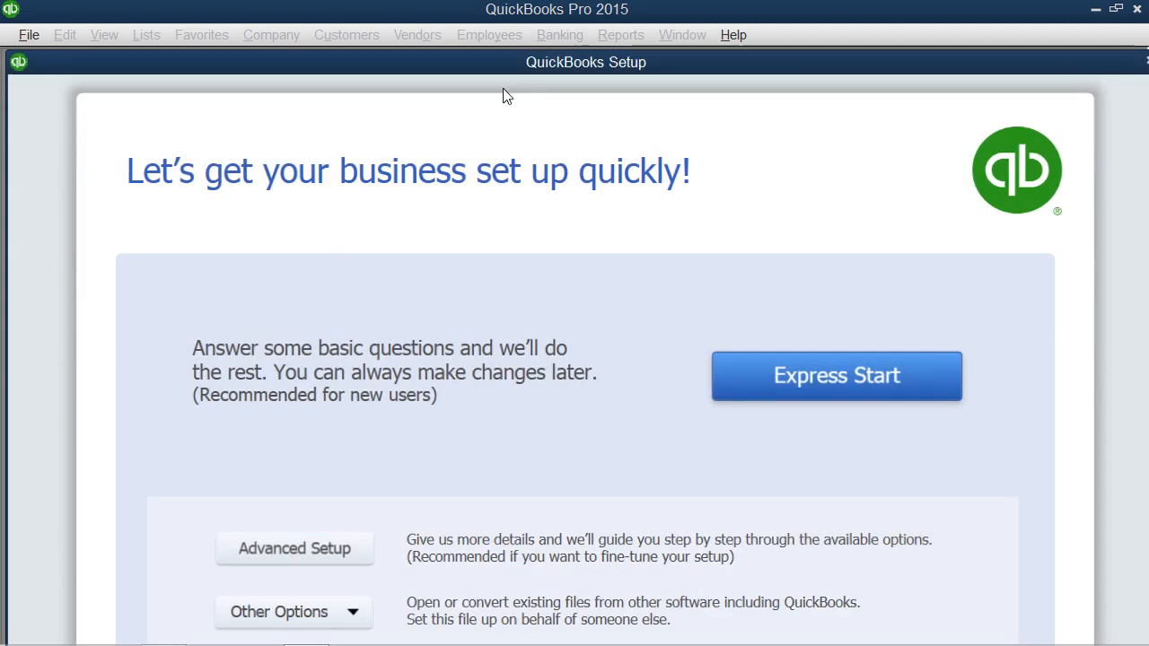
pyautogui.doubleClick(527, 56)
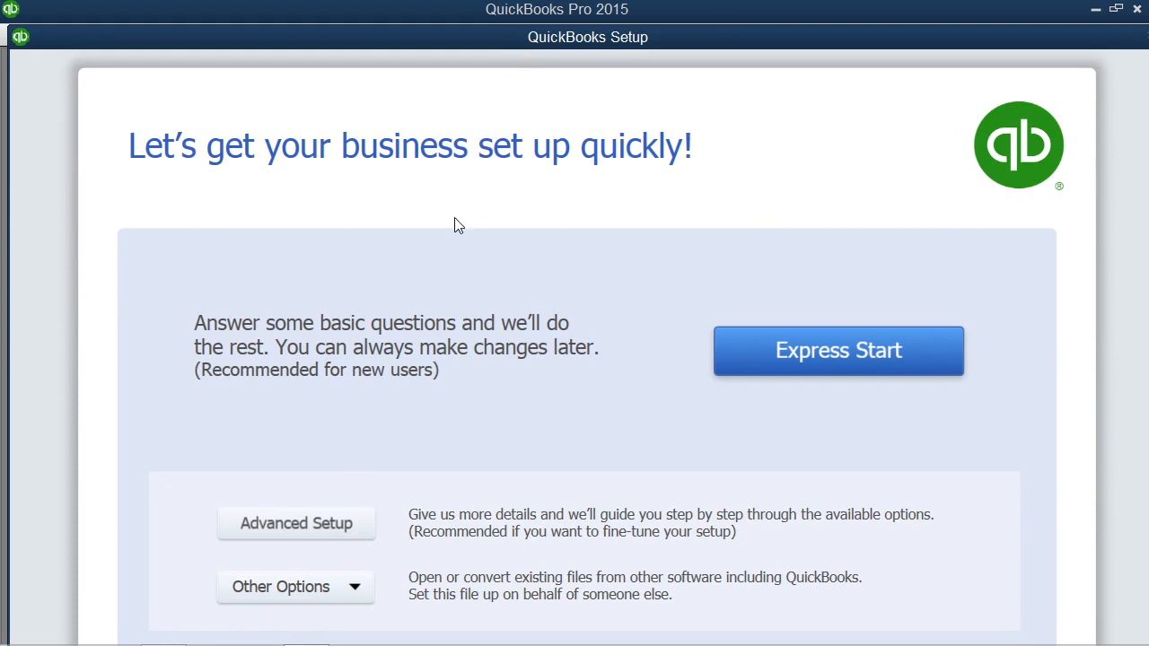
pyautogui.click(334, 527)
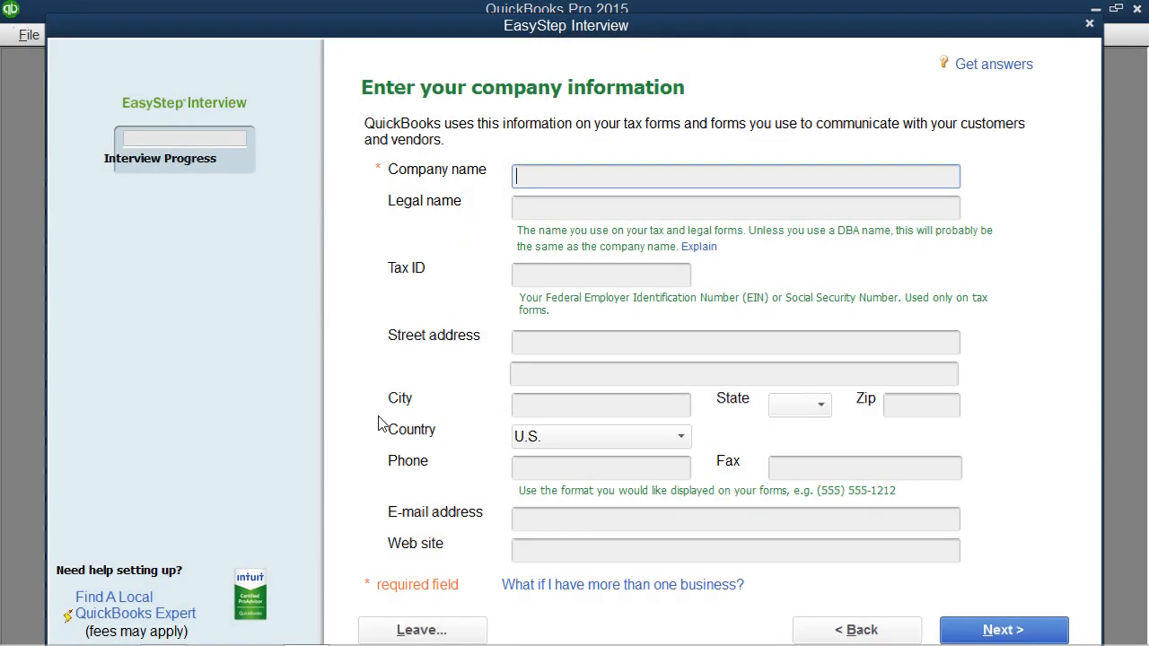
# Enter "Sample, Inc." as the company name and carry it over as the legal name.
pyautogui.moveTo(356, 31); pyautogui.dragTo(354, 21)
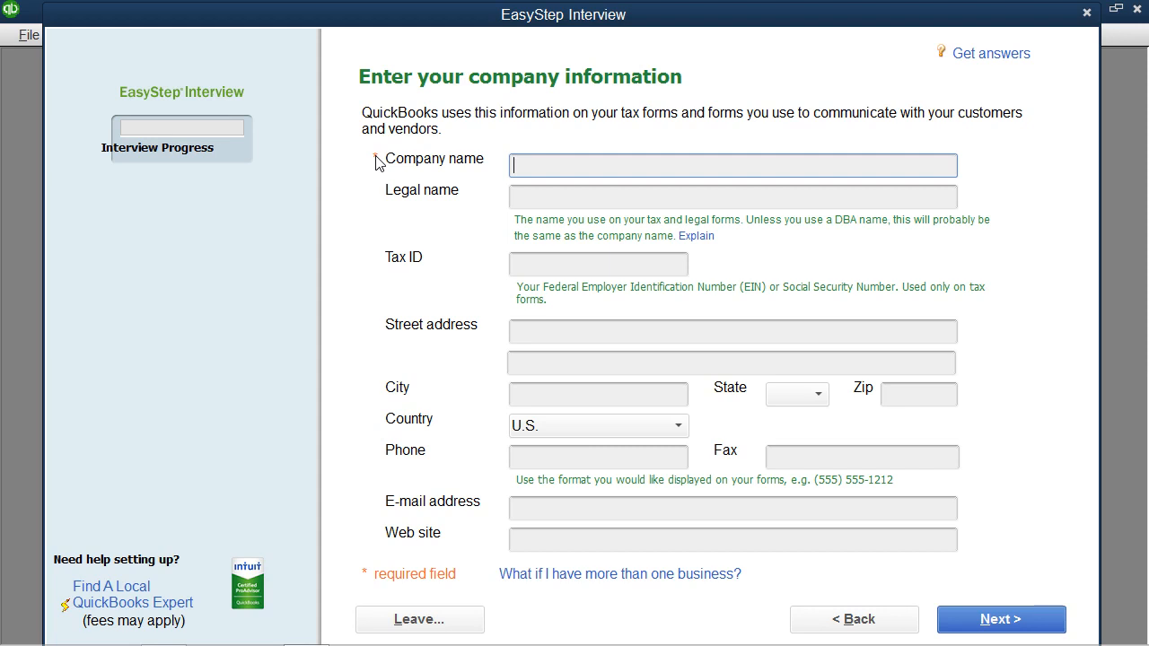
pyautogui.write('Sample, Inc.')
pyautogui.press('Tab')
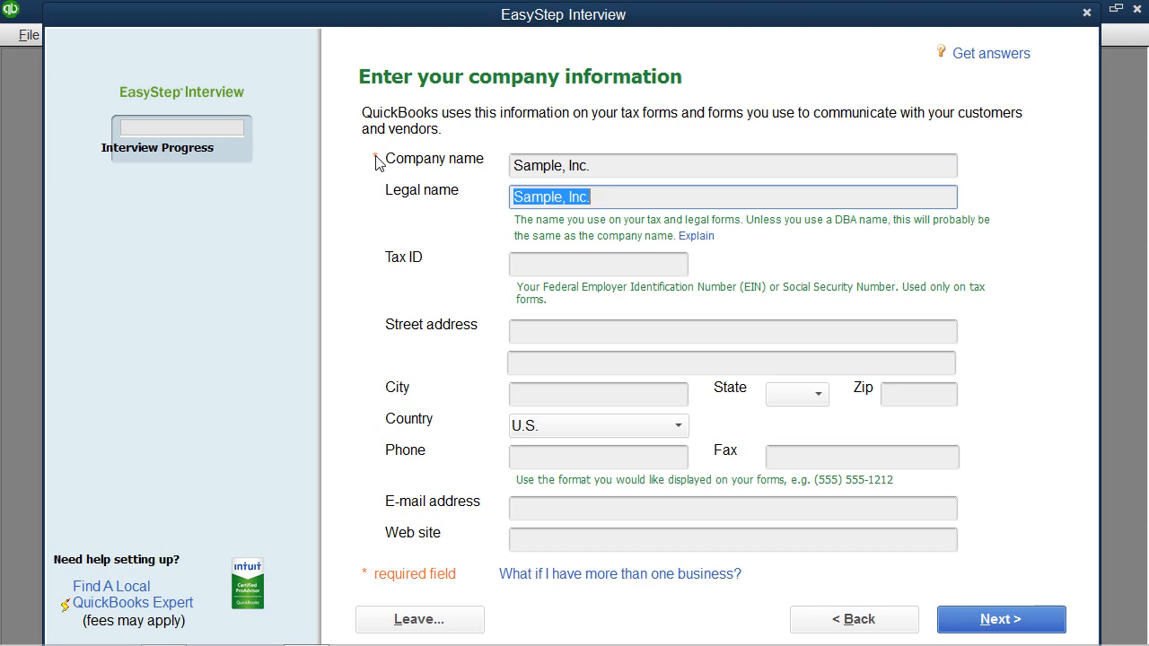
# Examine the help articles on the legal name and on entering company information.
pyautogui.click(700, 236)
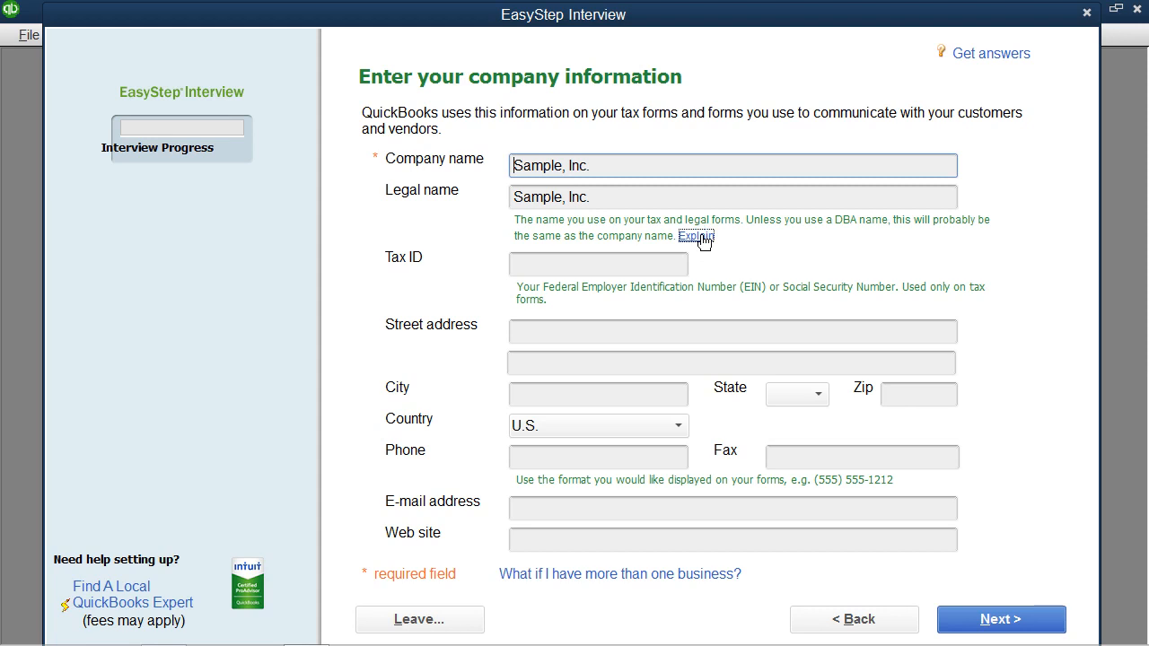
pyautogui.click(701, 237)
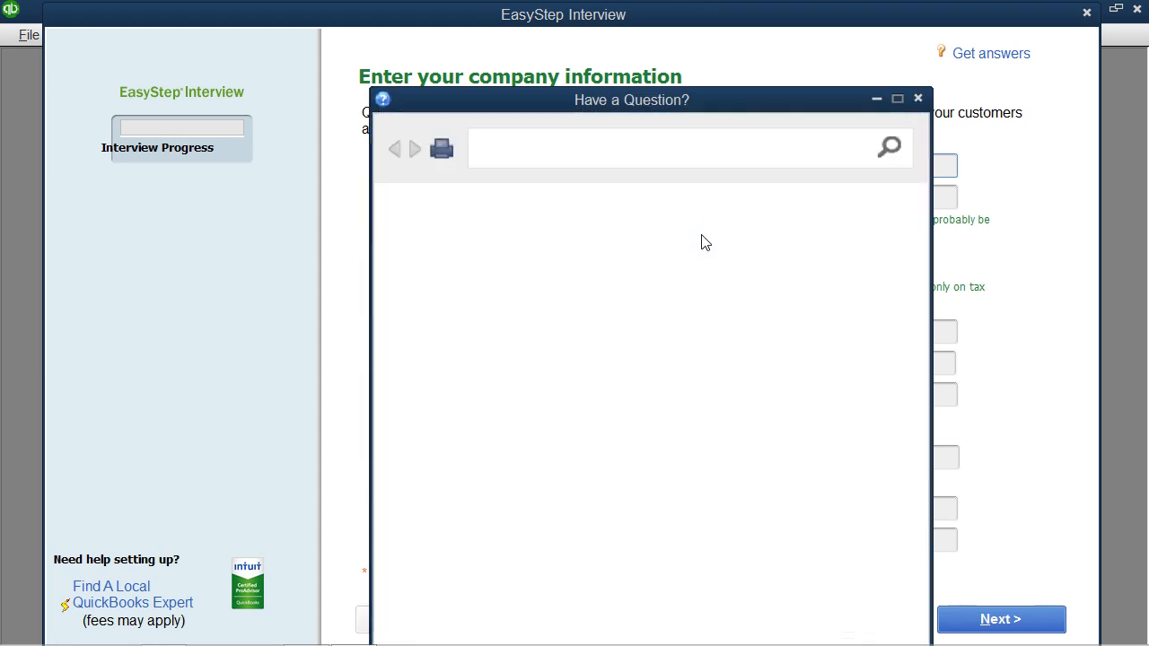
pyautogui.click(917, 99)
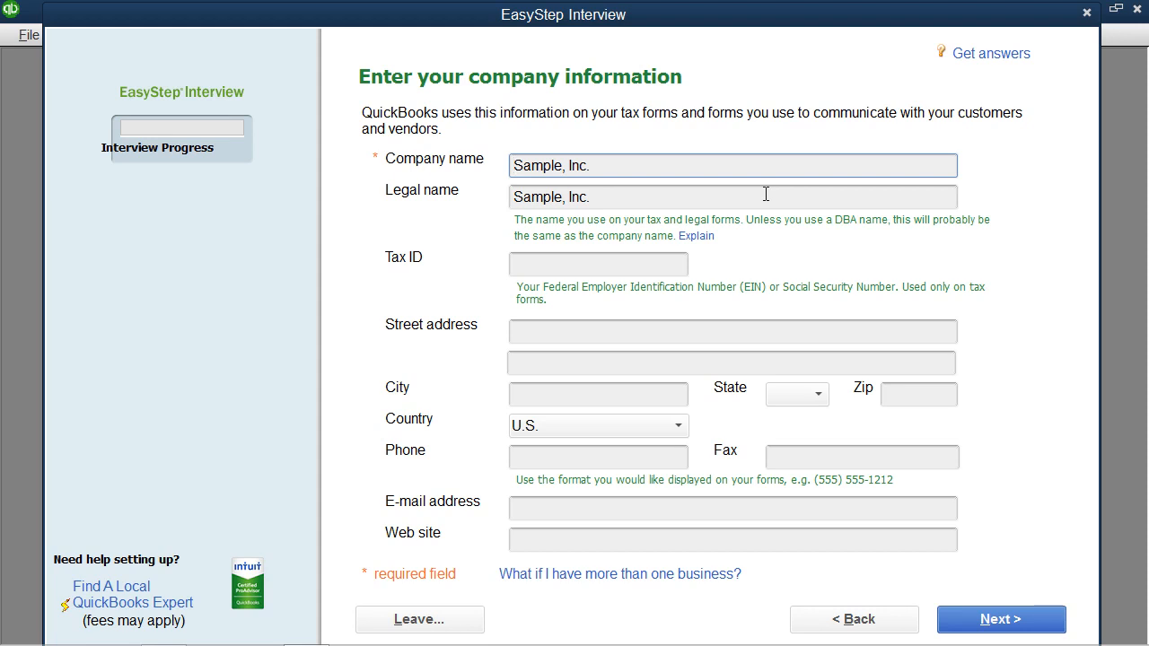
pyautogui.click(976, 60)
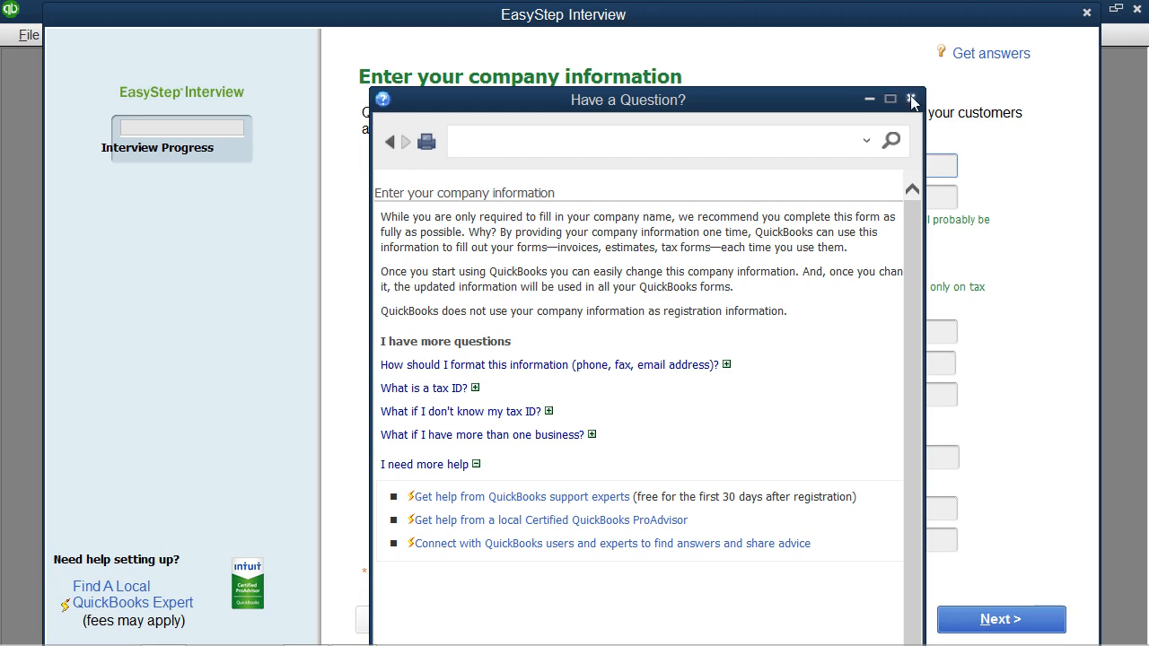
pyautogui.click(911, 100)
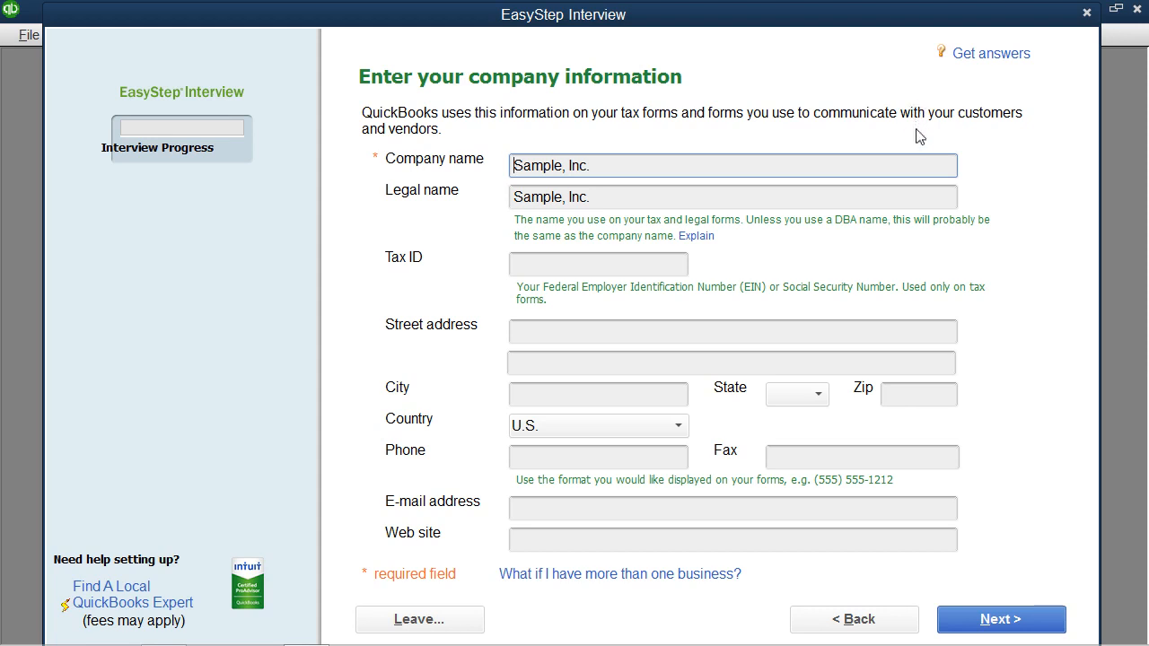
# Enter the company's federal tax ID number.
pyautogui.click(565, 261)
pyautogui.write('38-1234567')
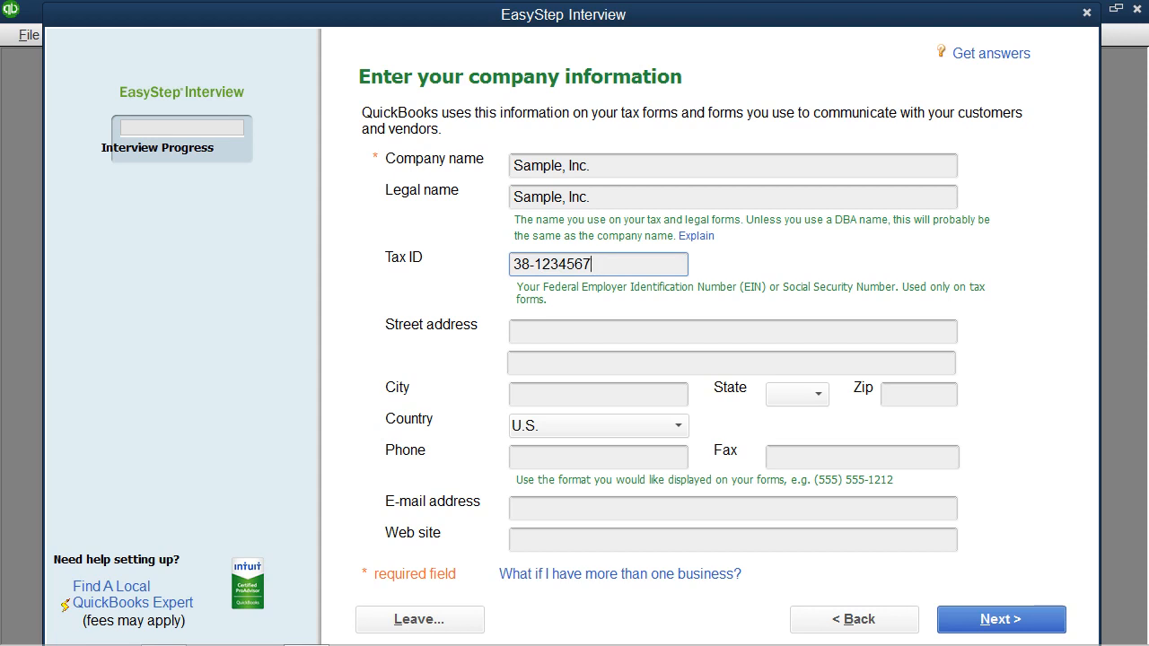
pyautogui.click(545, 328)
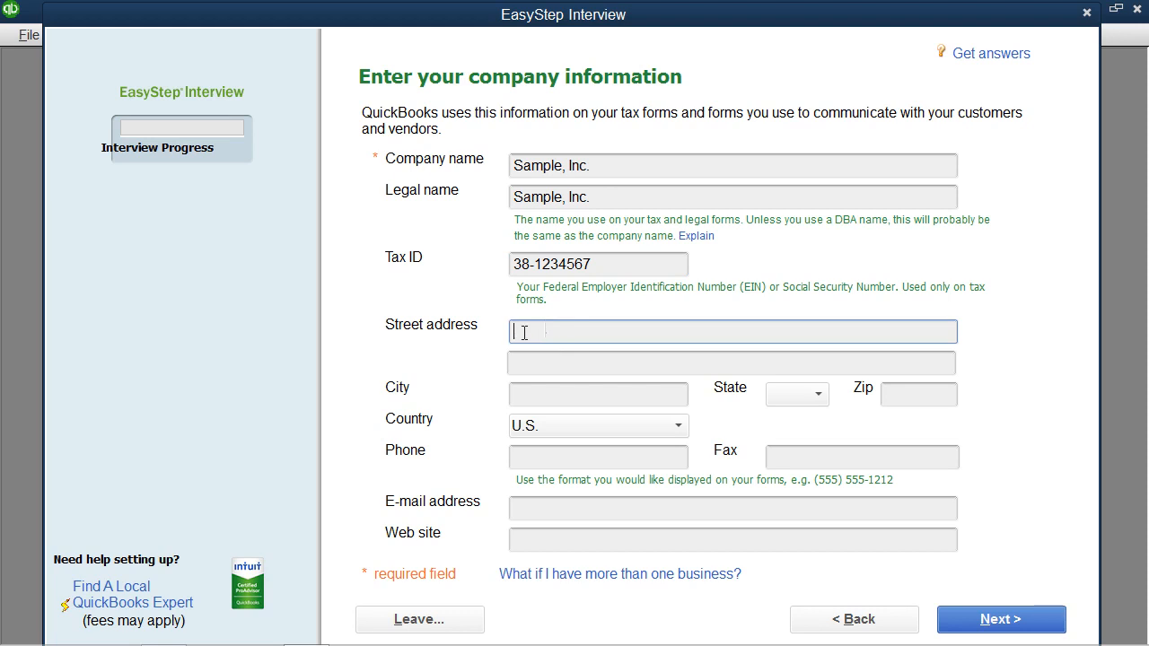
pyautogui.click(532, 398)
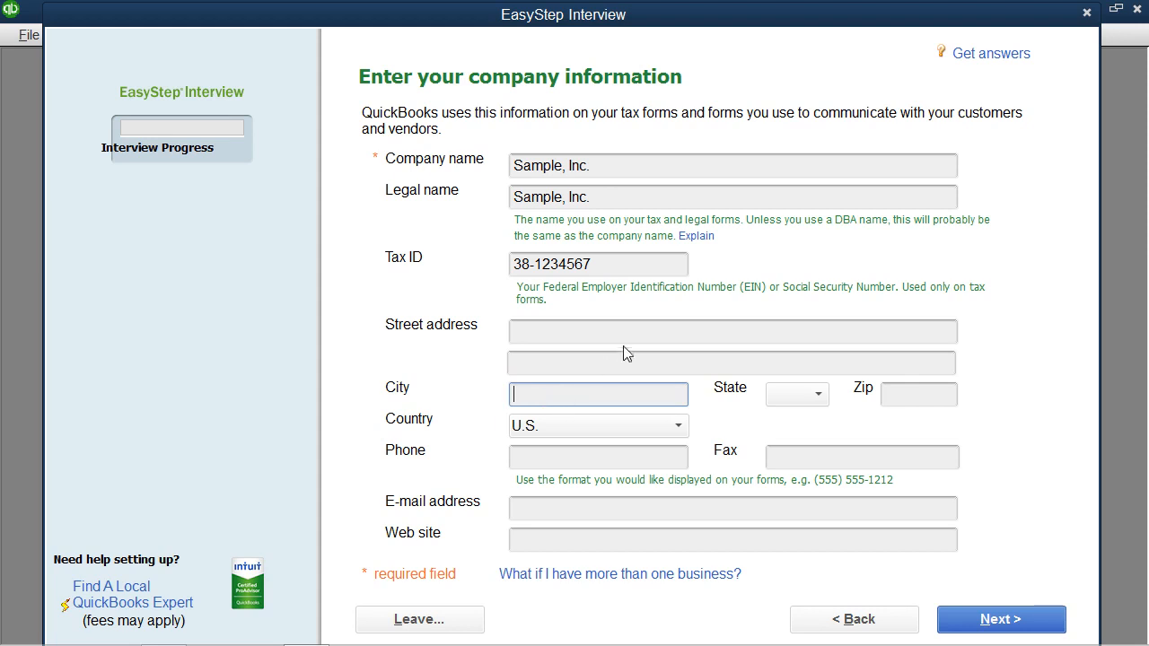
pyautogui.click(813, 395)
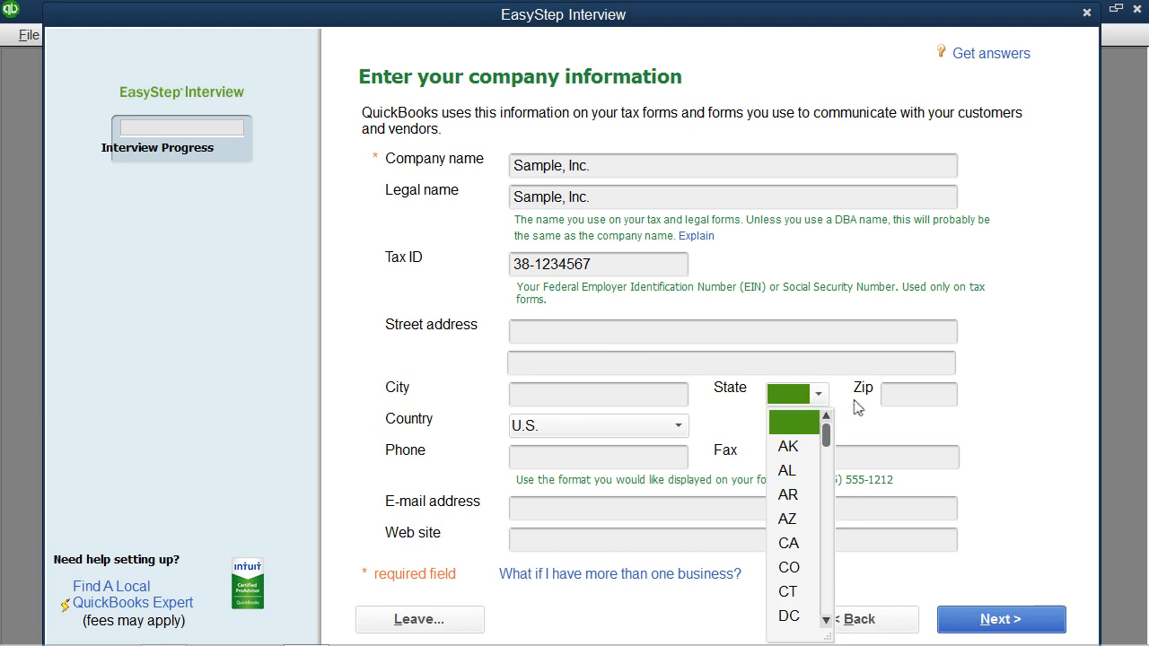
pyautogui.click(915, 401)
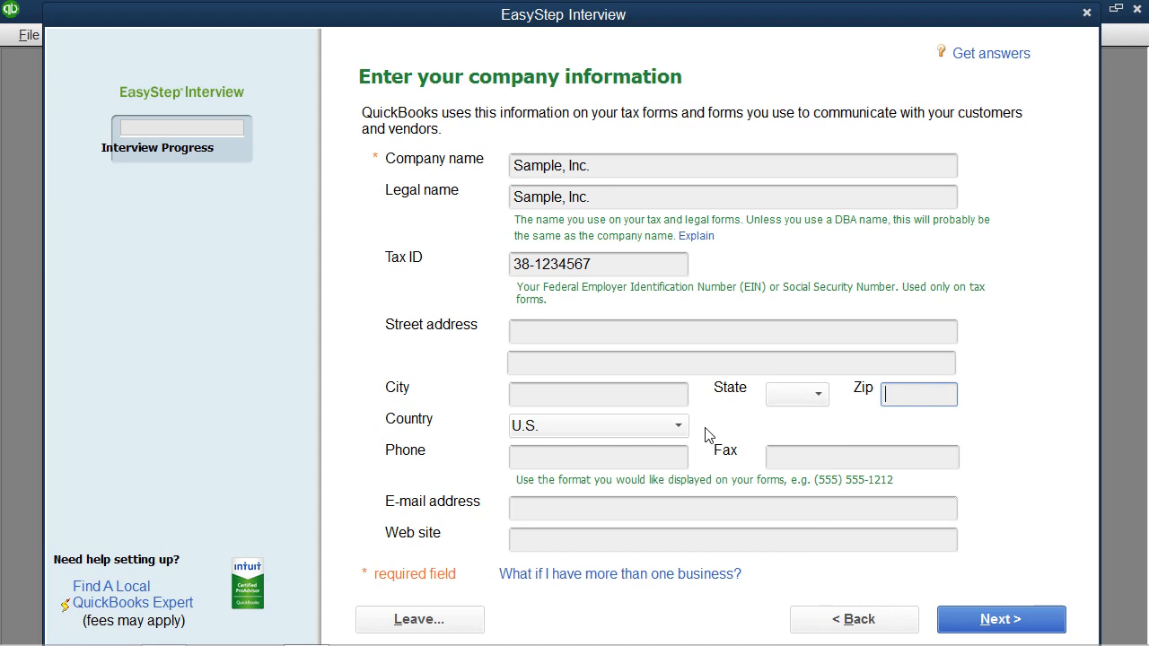
pyautogui.click(539, 464)
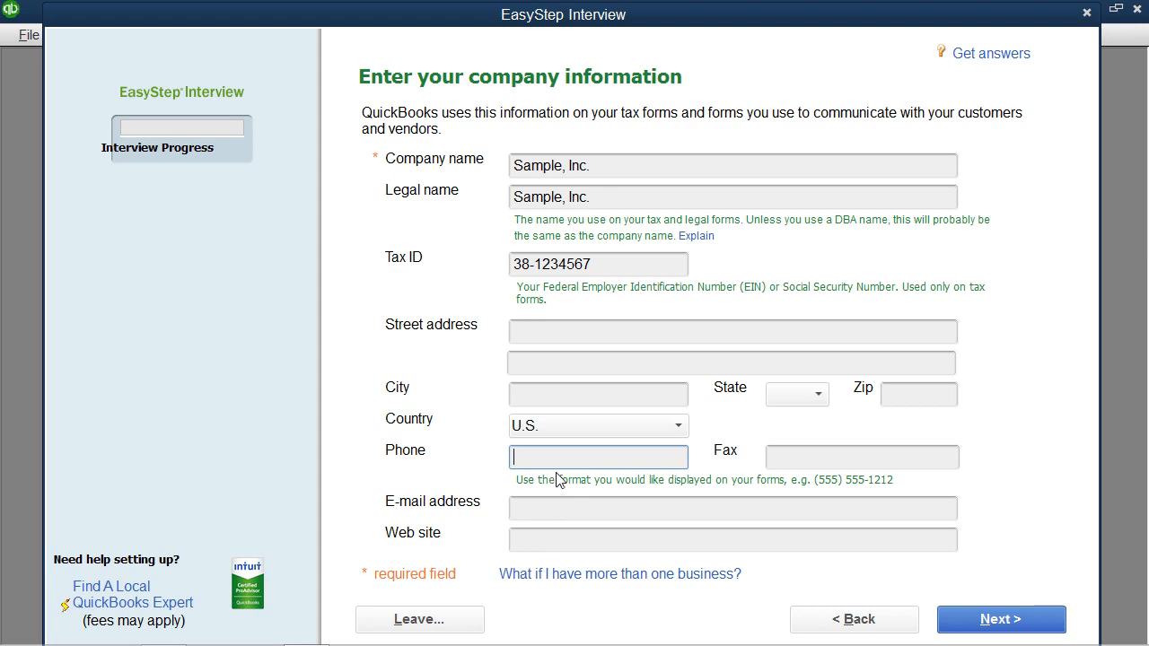
# Enter the company's street address on the first address line, leaving the second line blank.
pyautogui.click(546, 332)
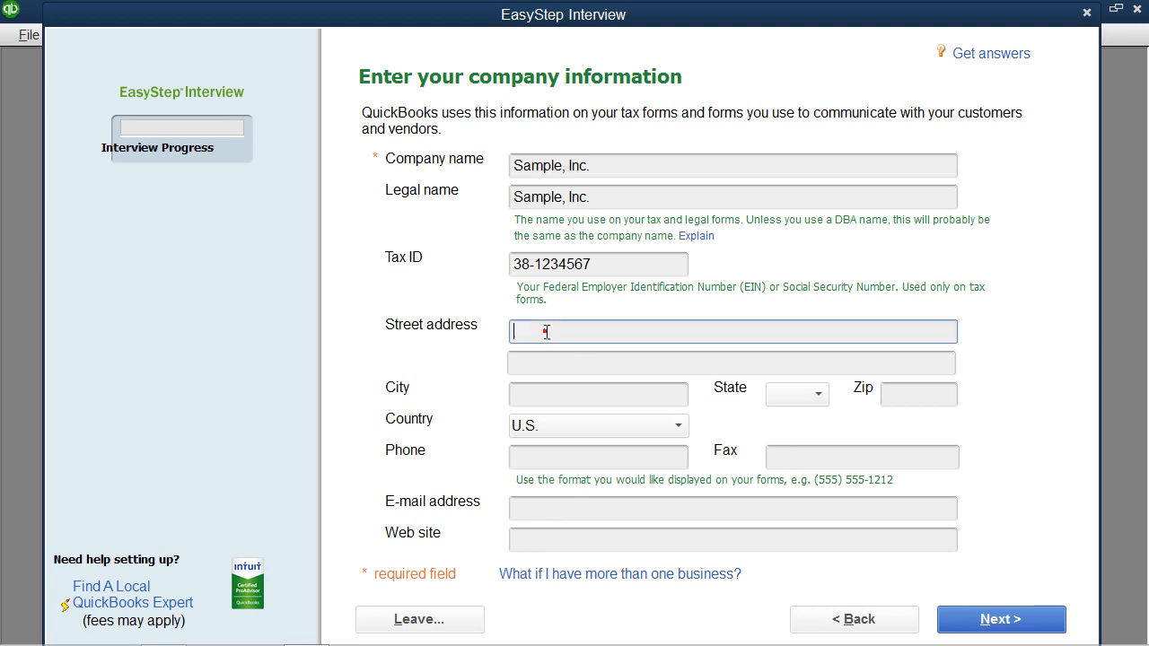
pyautogui.write('100')
pyautogui.press('Tab')
pyautogui.click(546, 333)
pyautogui.write('Main St.')
pyautogui.press('Tab')
# Complete the company's address with the city, the state MI and the zip code.
pyautogui.press('Tab')
pyautogui.write('East Lansing')
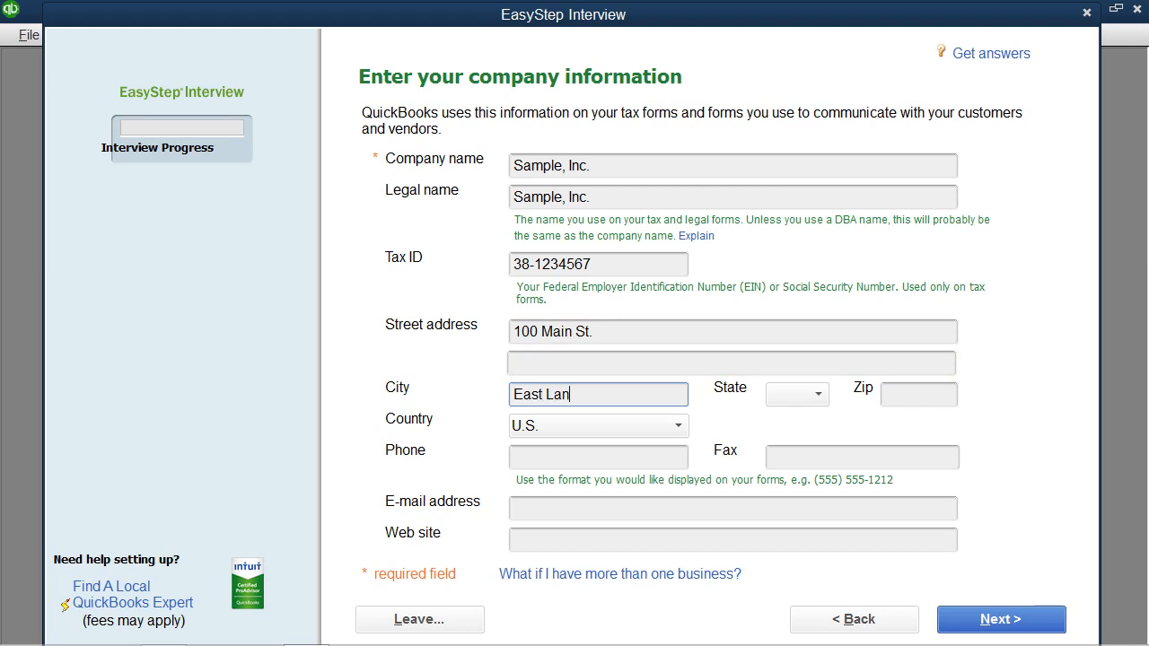
pyautogui.press('Tab')
pyautogui.press('m')
pyautogui.press('m')
pyautogui.press('m')
pyautogui.press('m')
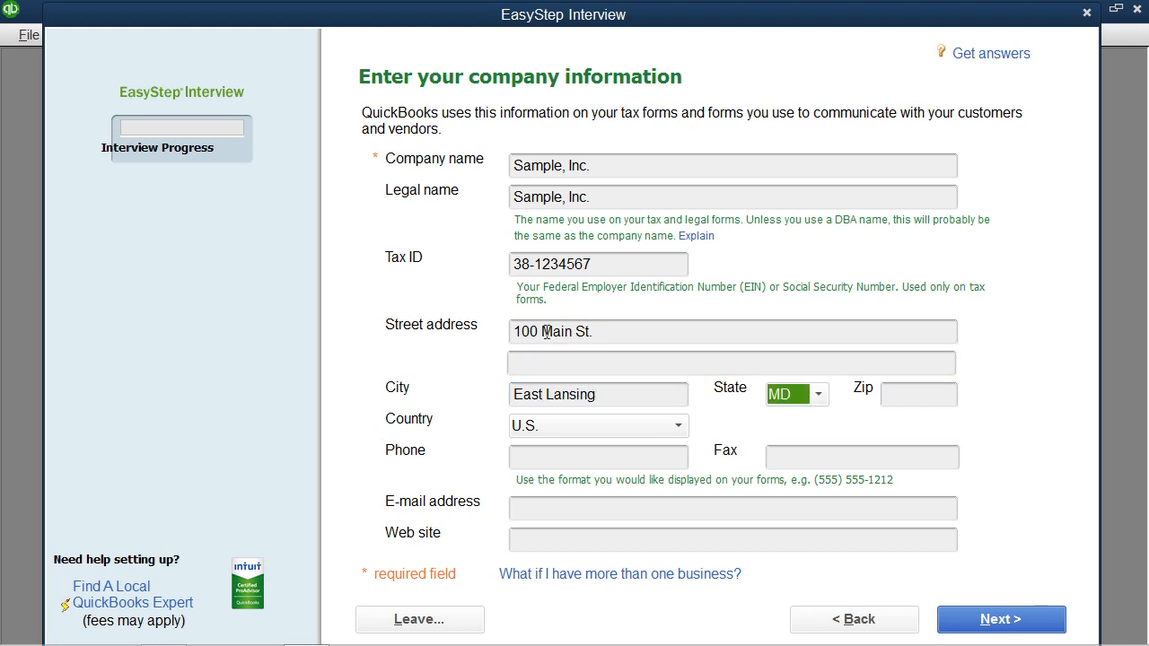
pyautogui.press('Tab')
pyautogui.write('48823')
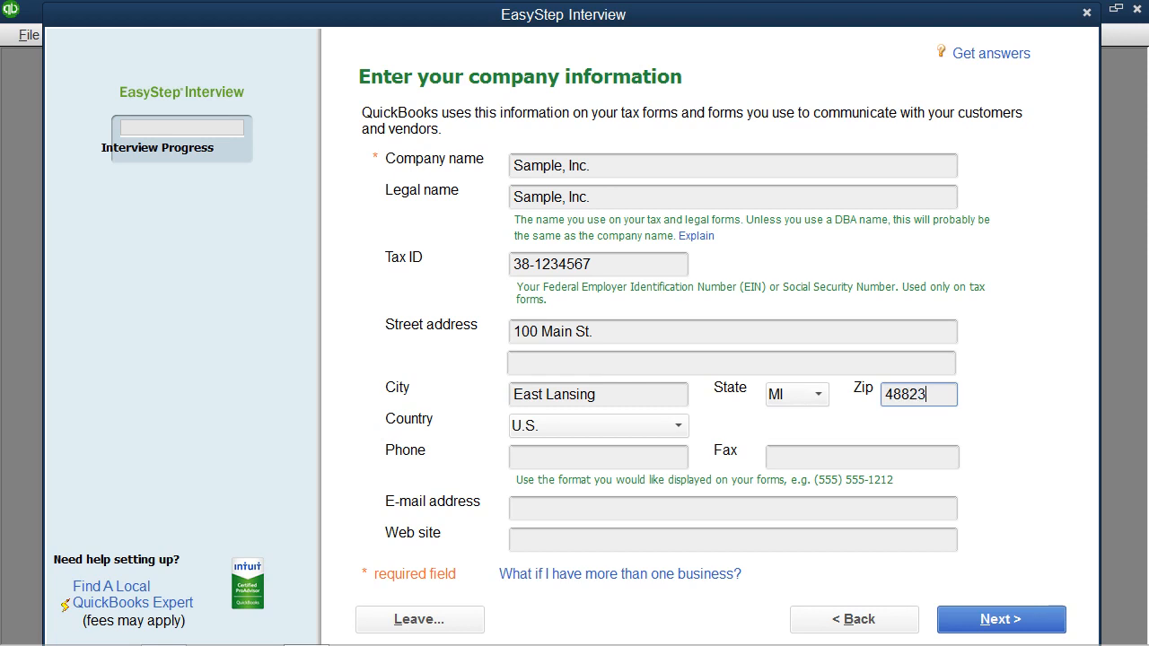
# Enter the company's phone number and e-mail address, keeping the country as U.S. and the fax blank.
pyautogui.press('Tab')
pyautogui.press('Tab')
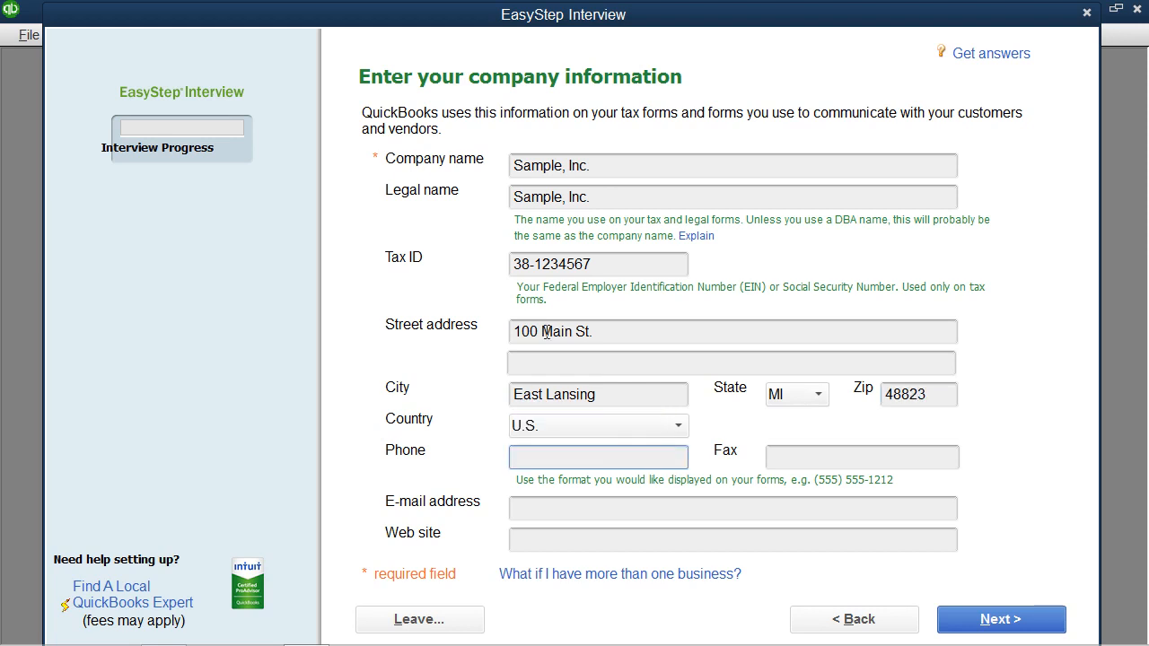
pyautogui.write('(517) 111-2222')
pyautogui.press('Tab')
pyautogui.press('Tab')
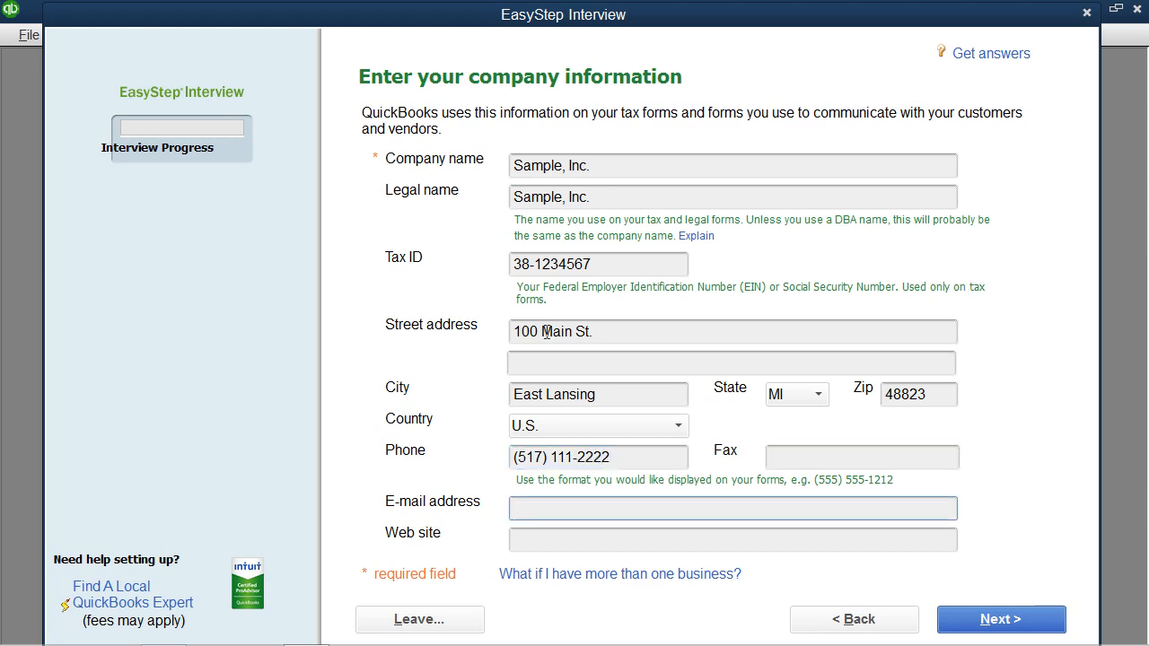
pyautogui.write('inf')
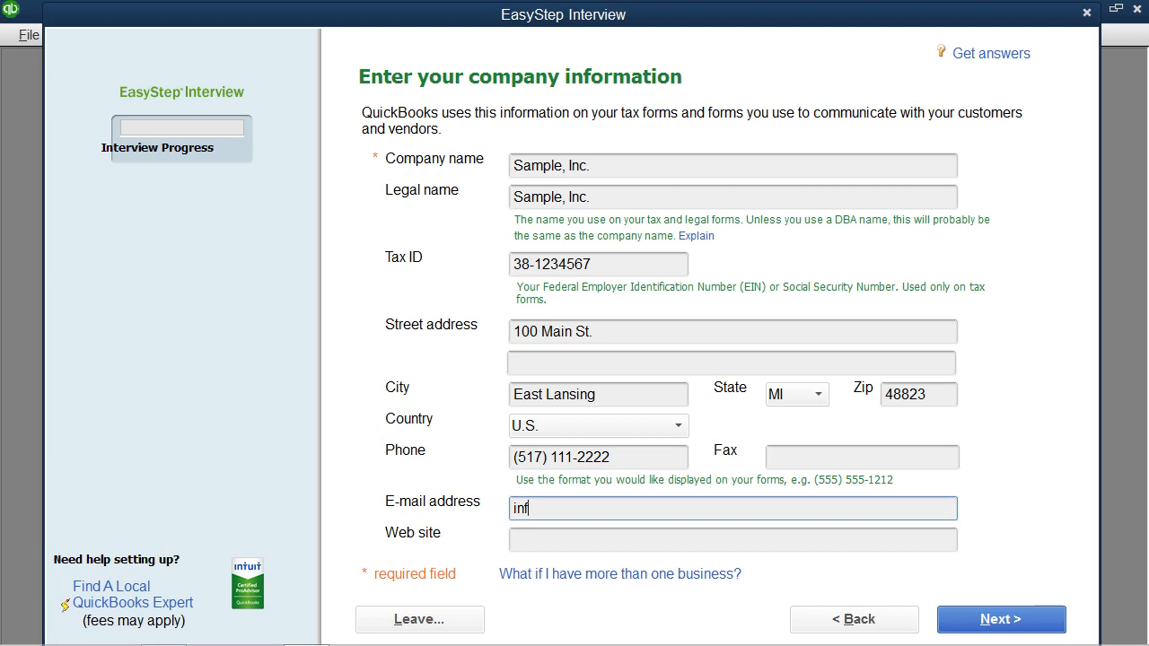
pyautogui.write('o@sample.com')
pyautogui.press('Tab')
pyautogui.write('www')
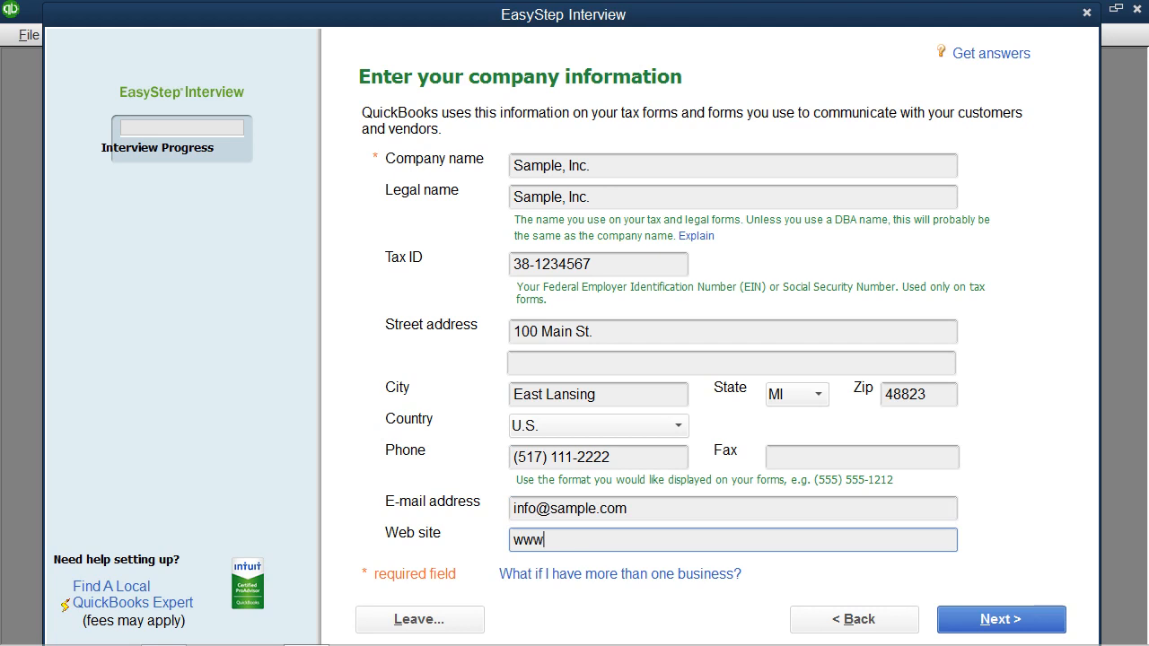
pyautogui.write('.sample.com')
pyautogui.click(979, 620)
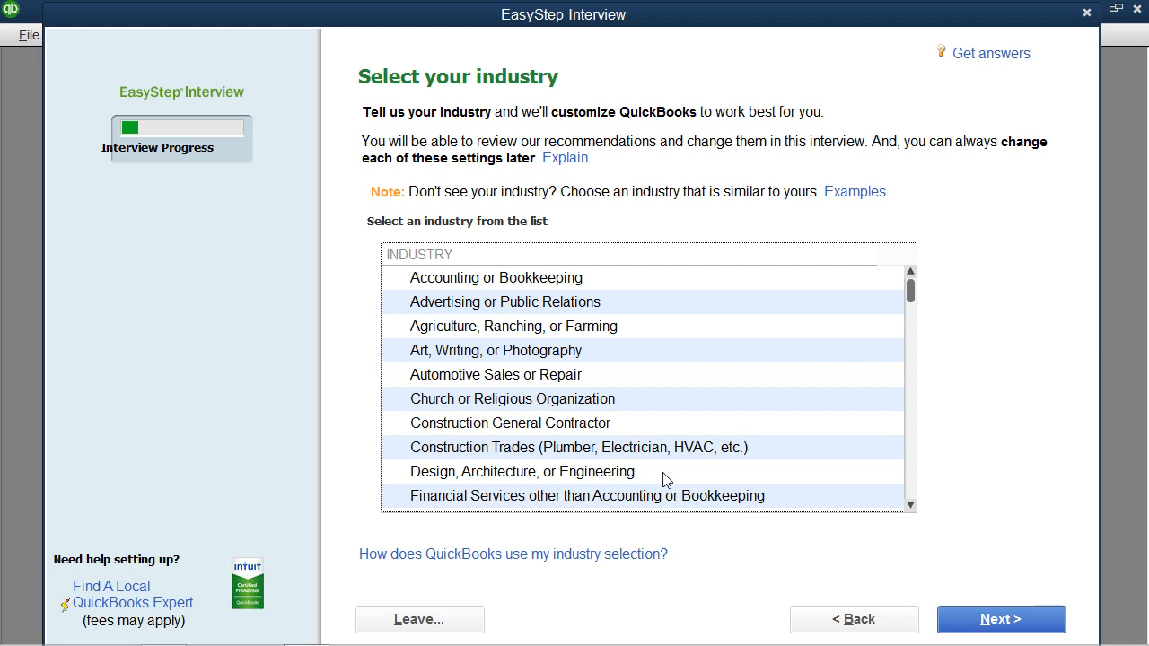
# Choose General Product-based Business as the company's industry and continue to the company organization page.
pyautogui.scroll(-3, 584, 384)
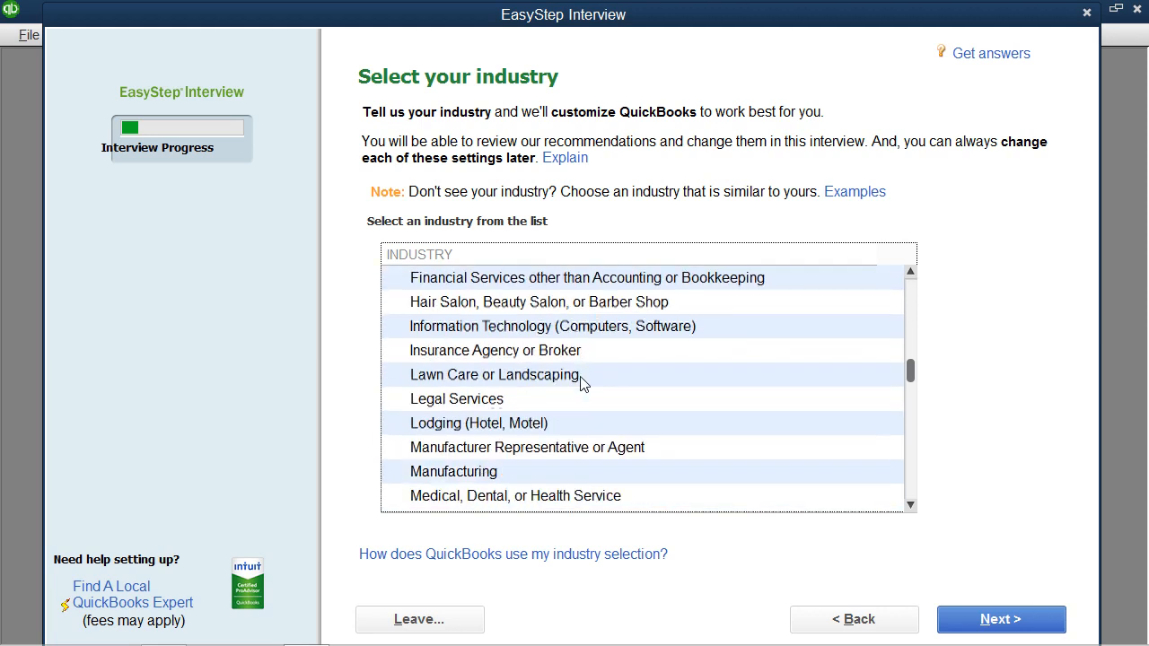
pyautogui.scroll(-3, 583, 385)
pyautogui.scroll(-3, 582, 385)
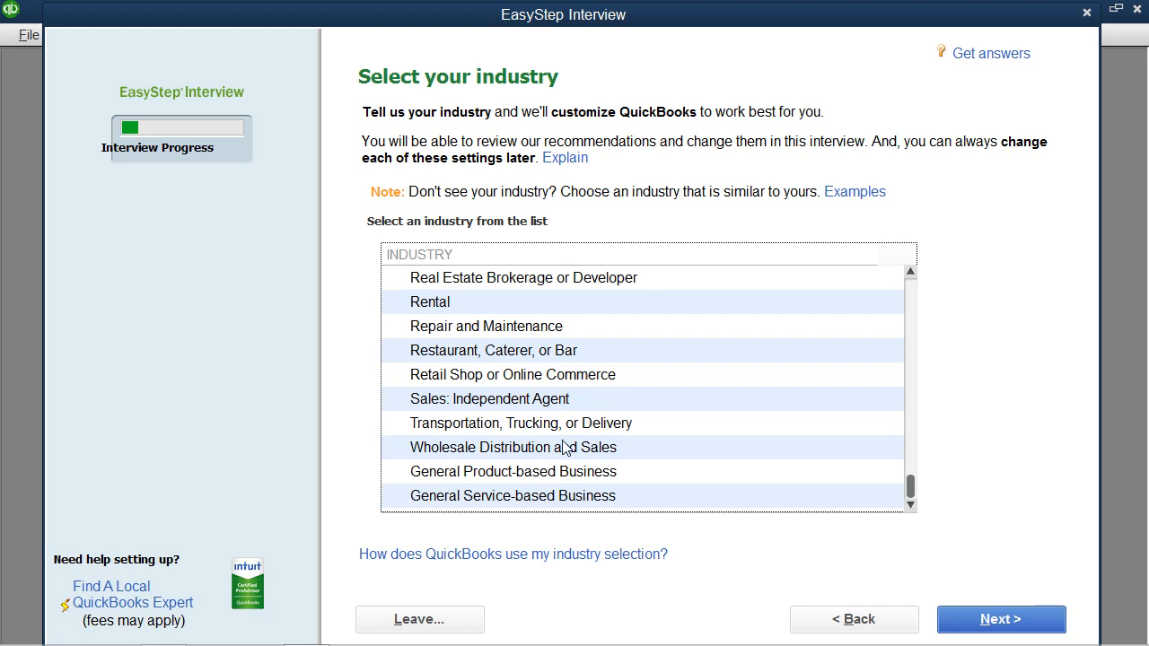
pyautogui.click(552, 481)
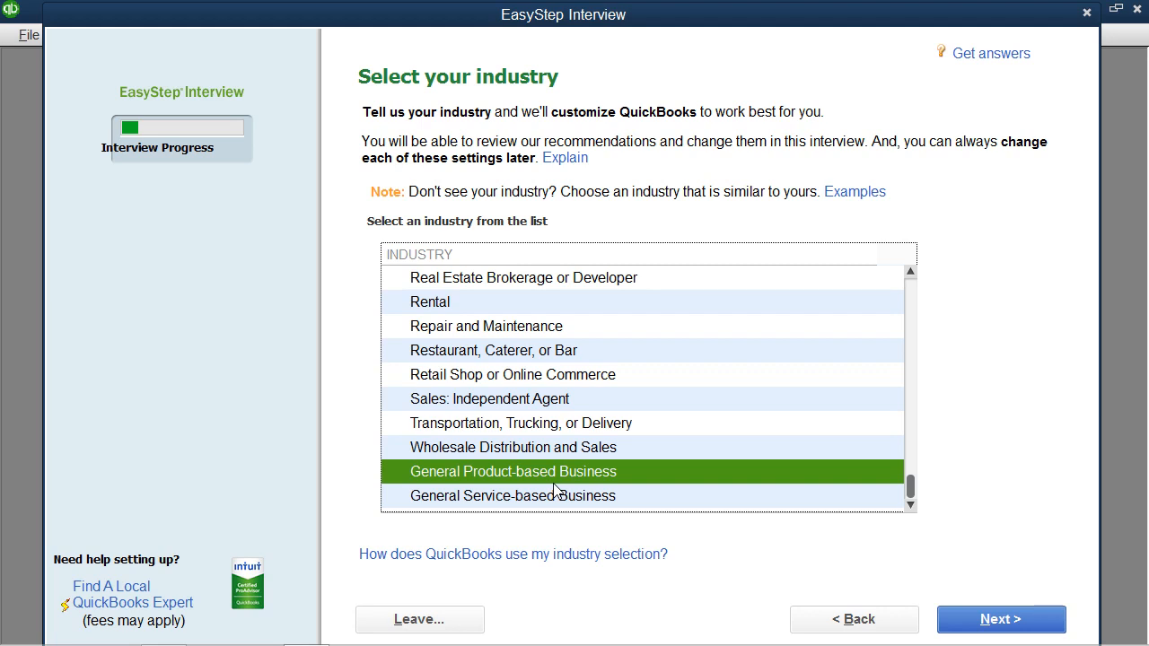
pyautogui.click(964, 626)
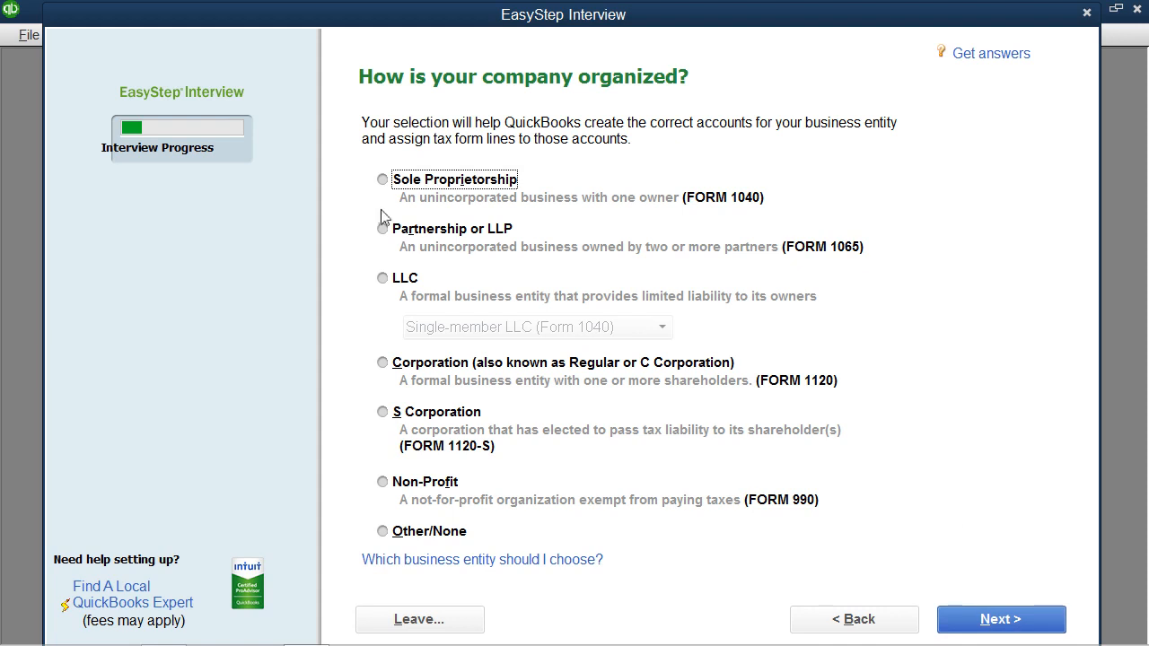
# Set the company's organization to S Corporation and continue to the fiscal year page.
pyautogui.click(383, 420)
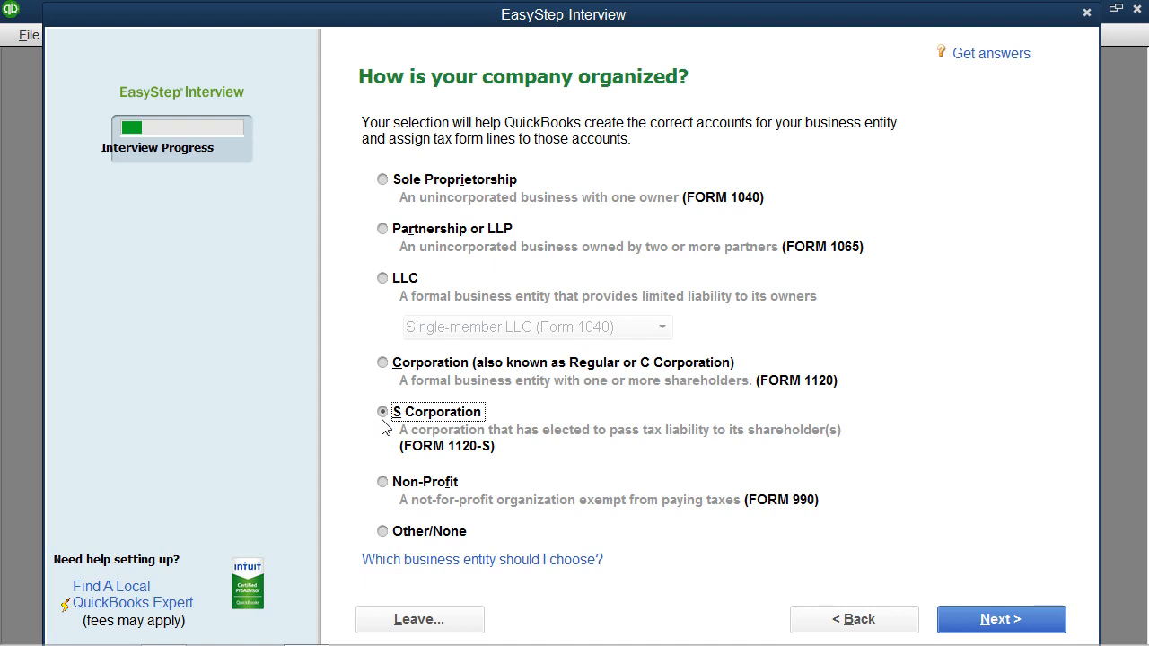
pyautogui.click(972, 628)
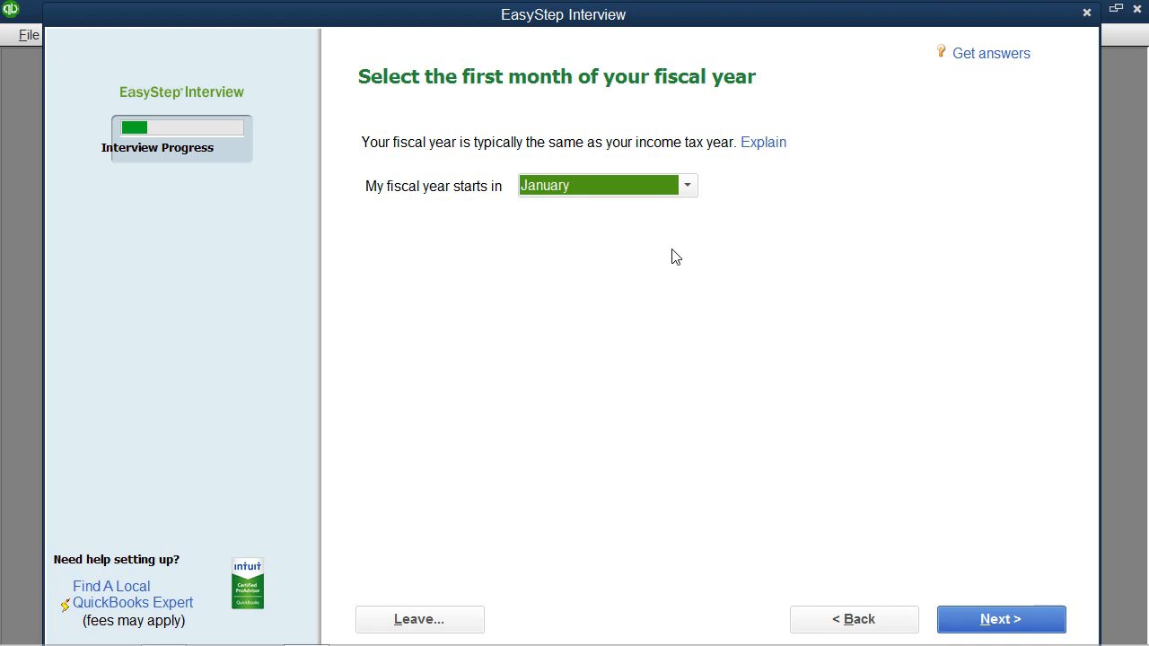
# Set January as the first month of the fiscal year and continue to the administrator password page.
pyautogui.click(687, 187)
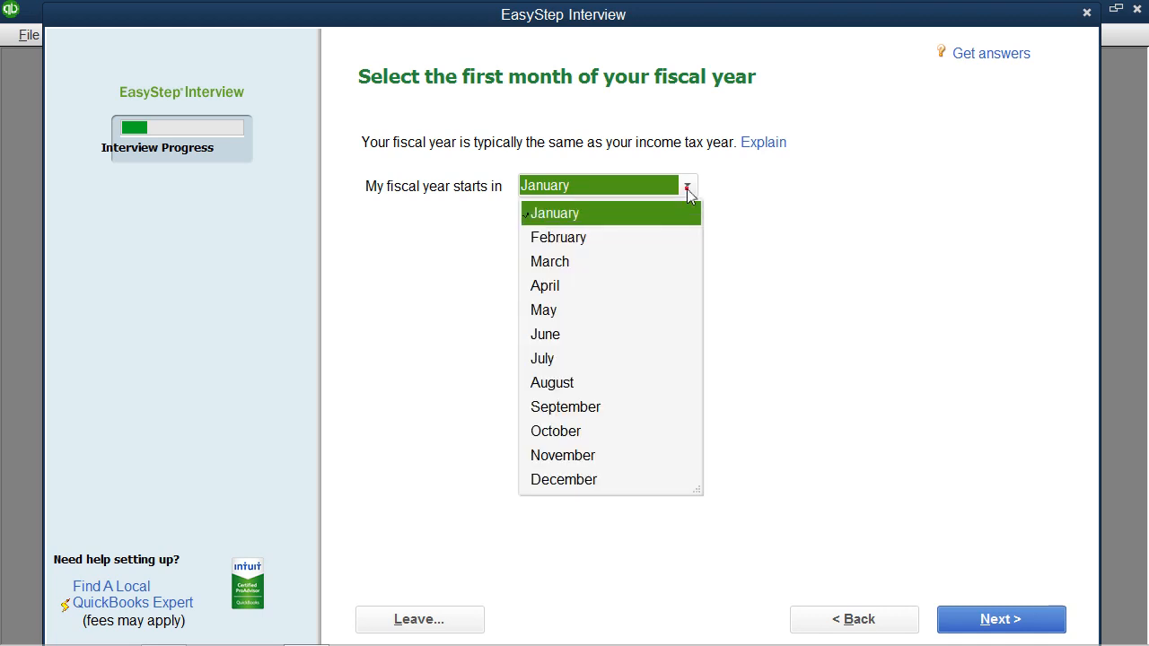
pyautogui.click(648, 215)
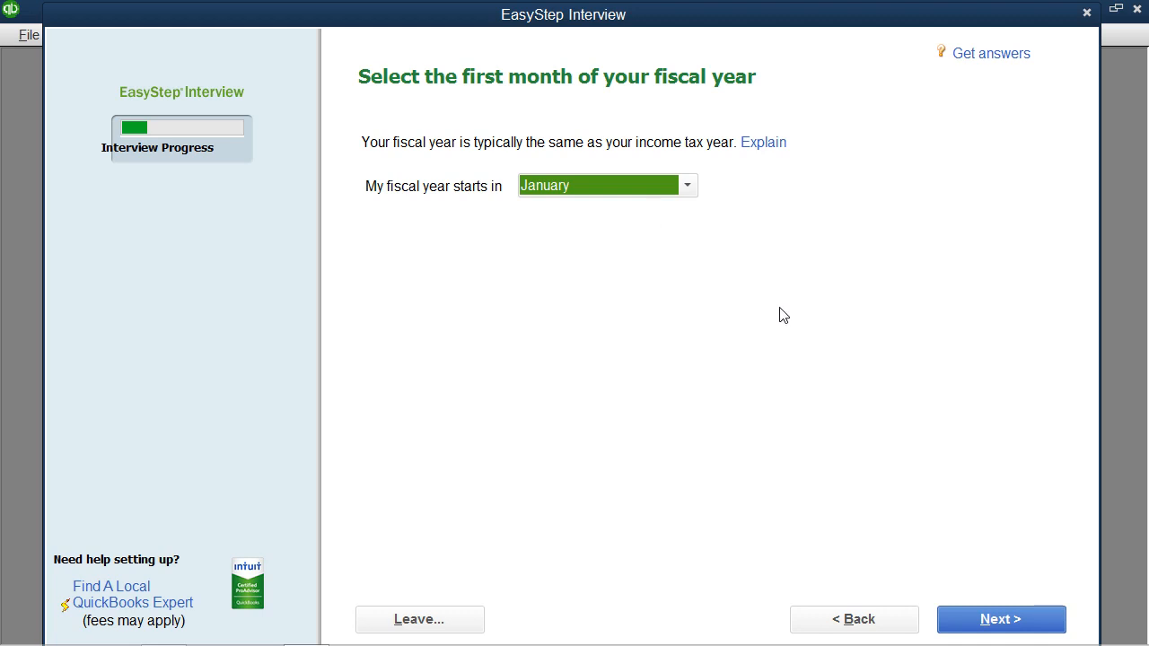
pyautogui.click(981, 619)
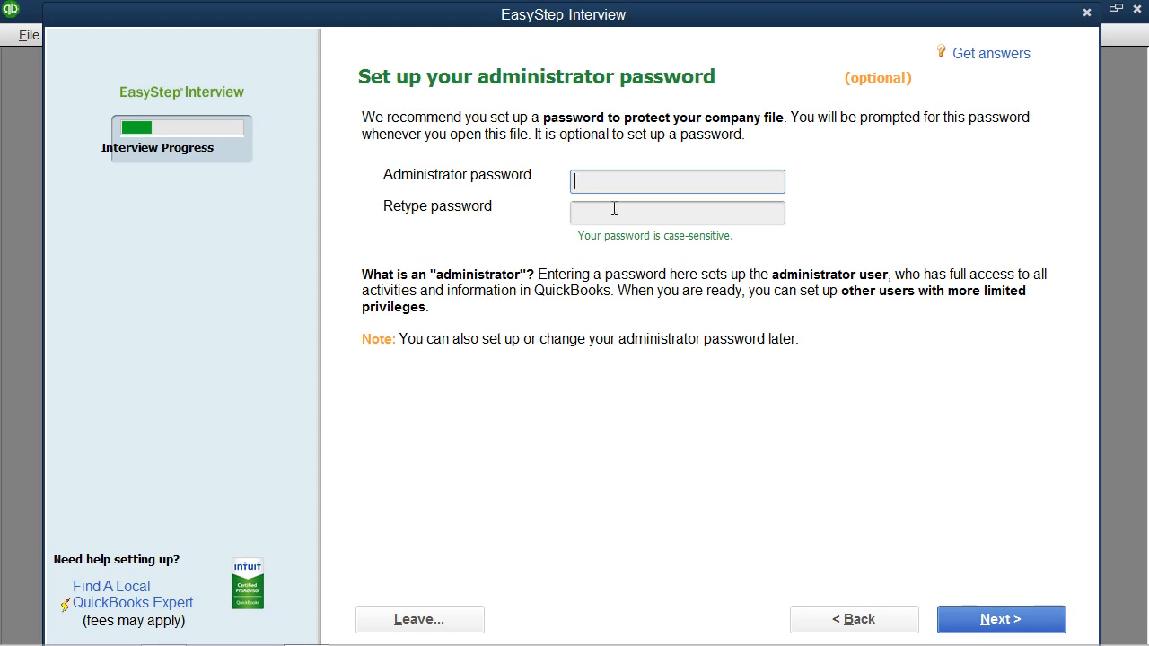
# Leave both administrator password fields blank and continue to the company file creation page.
pyautogui.click(596, 181)
pyautogui.click(597, 217)
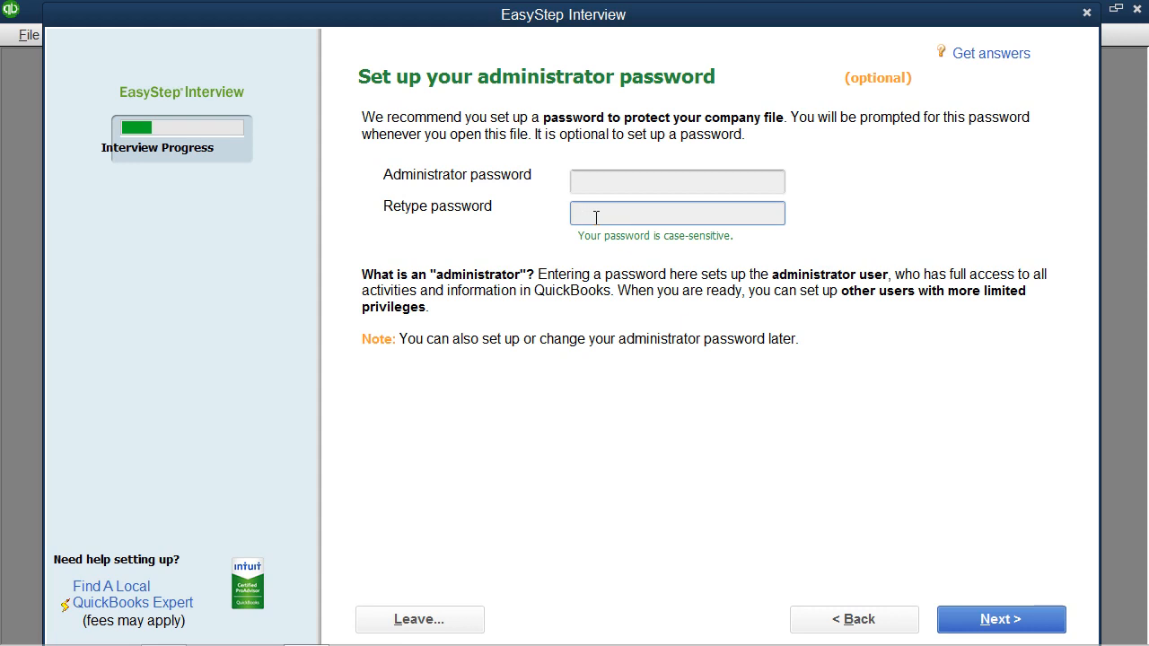
pyautogui.click(993, 619)
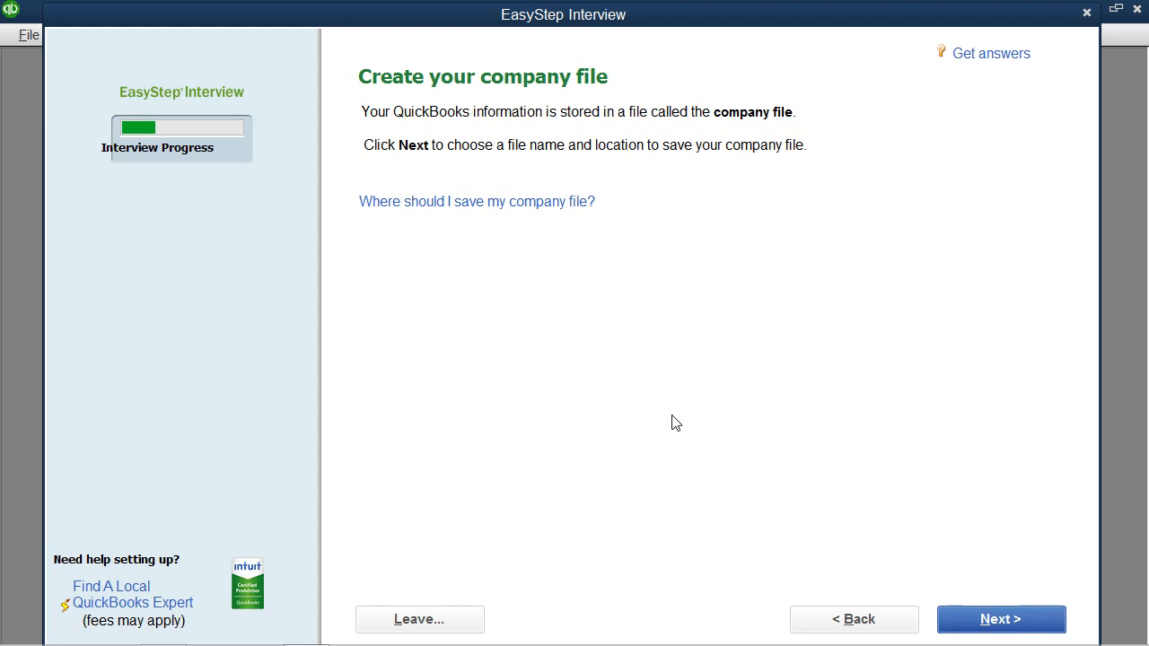
# Save the new company file as Sample, Inc. in the Company Files folder.
pyautogui.click(970, 624)
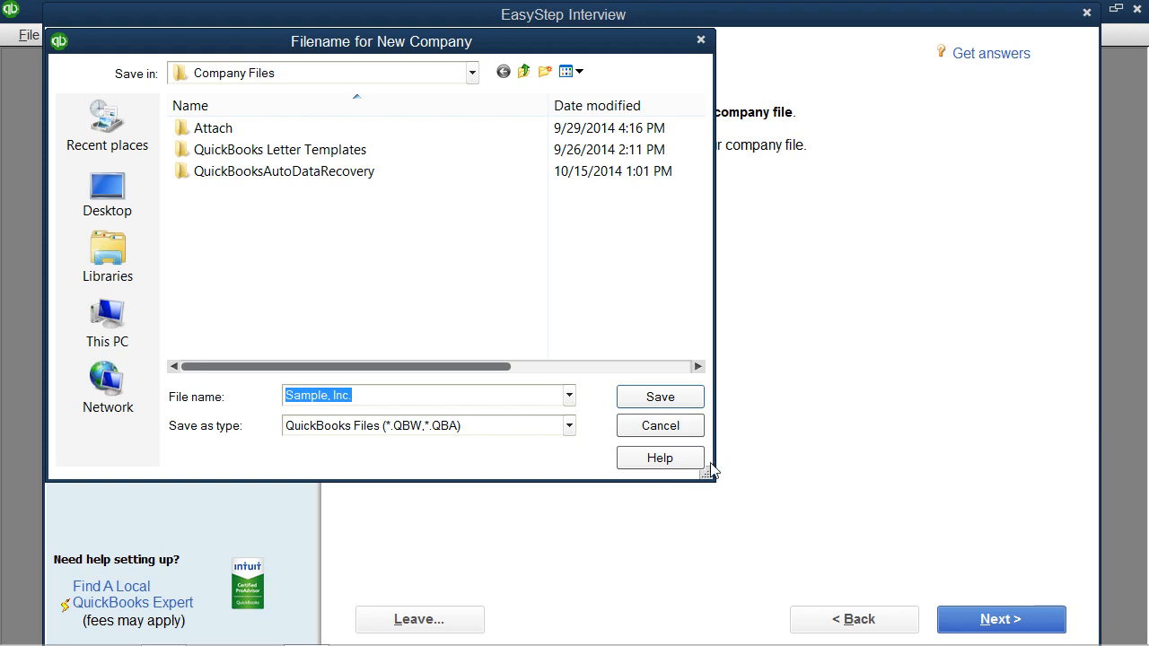
pyautogui.click(366, 395)
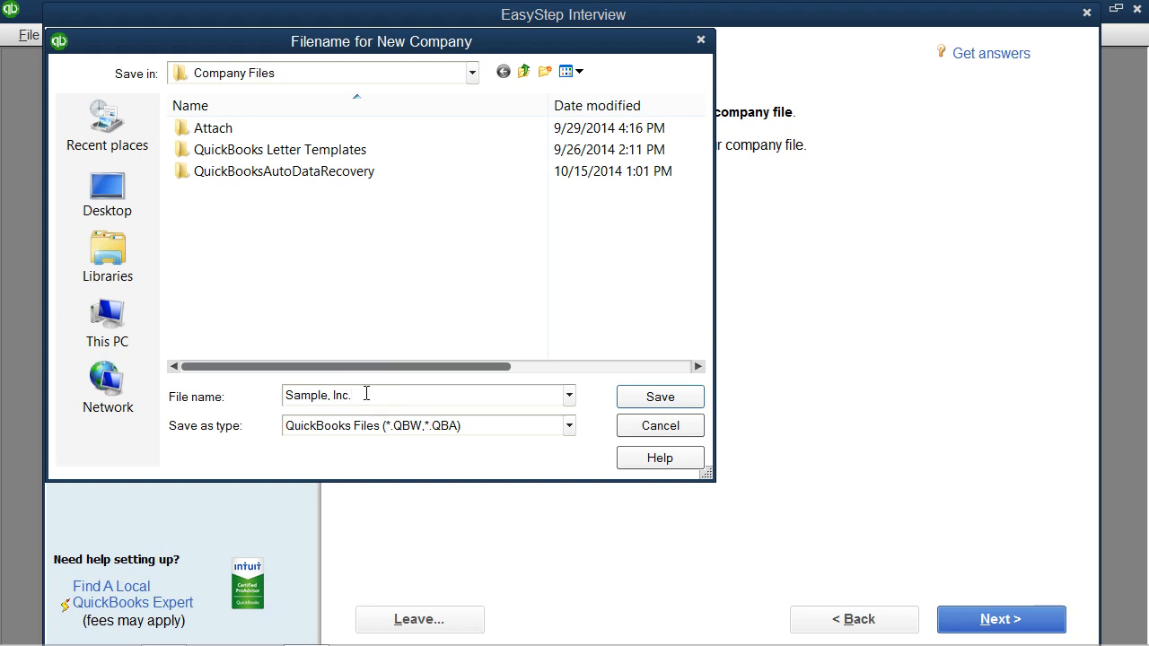
pyautogui.click(685, 398)
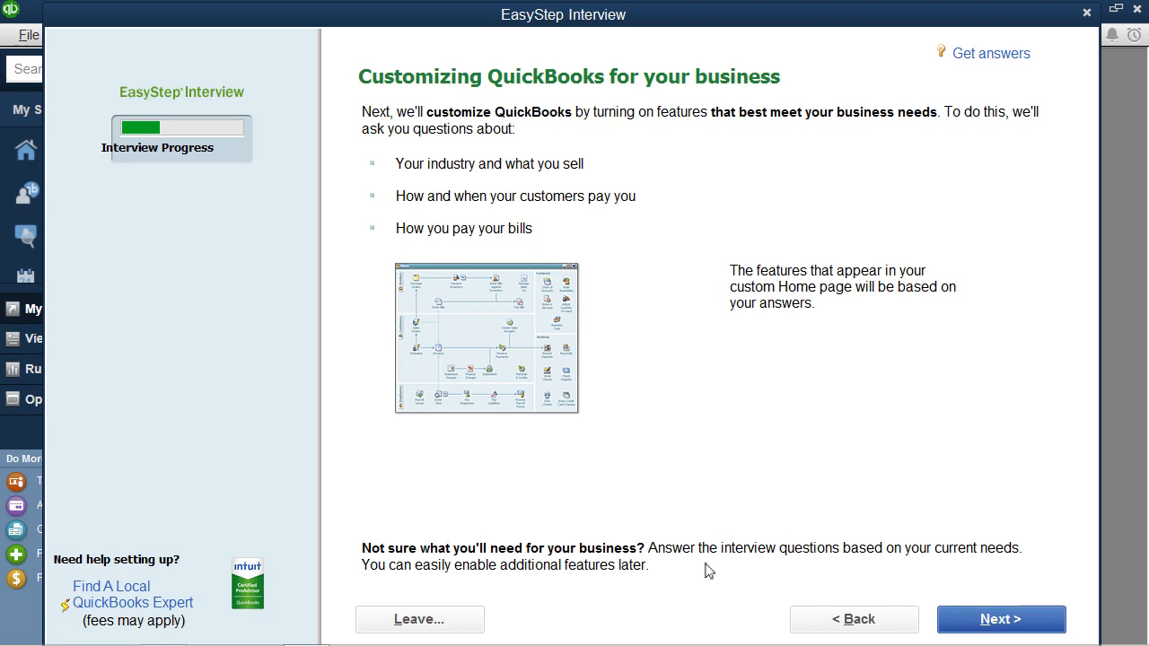
# Specify that the company sells both services and products, and continue to the sales tax question.
pyautogui.click(980, 626)
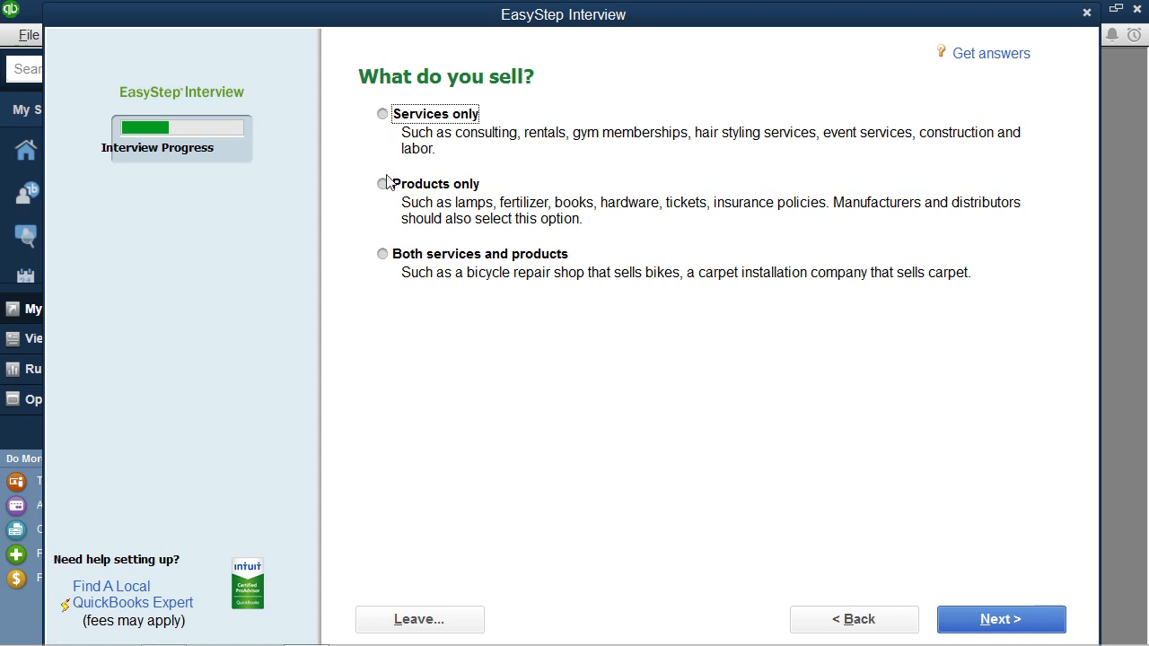
pyautogui.click(383, 256)
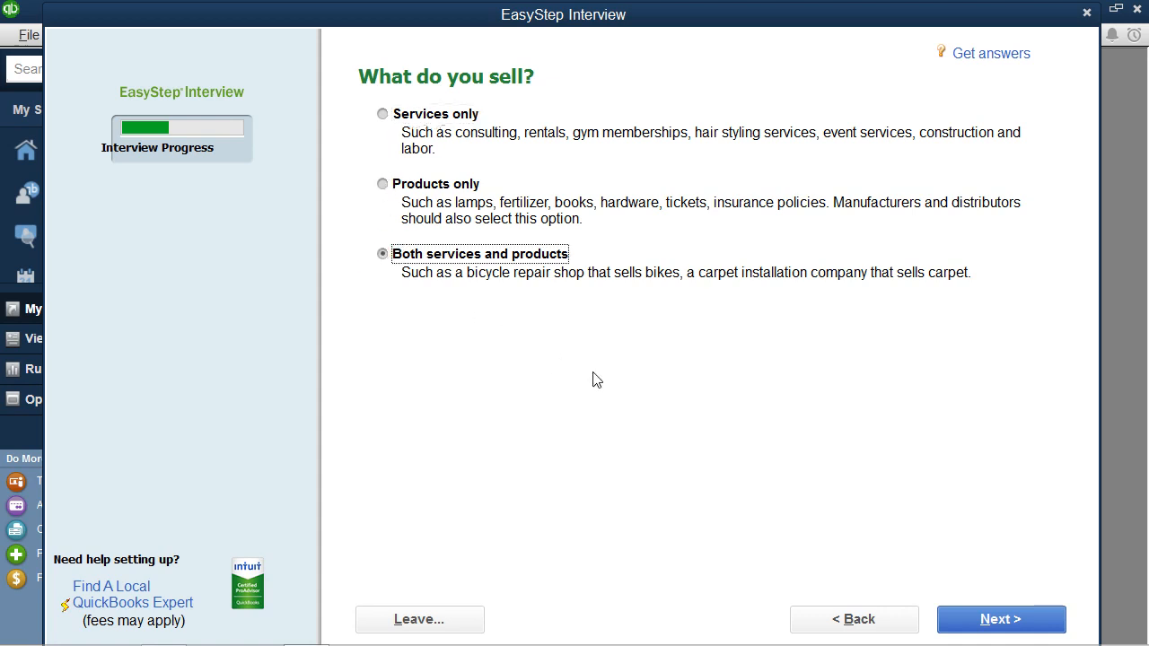
pyautogui.click(978, 621)
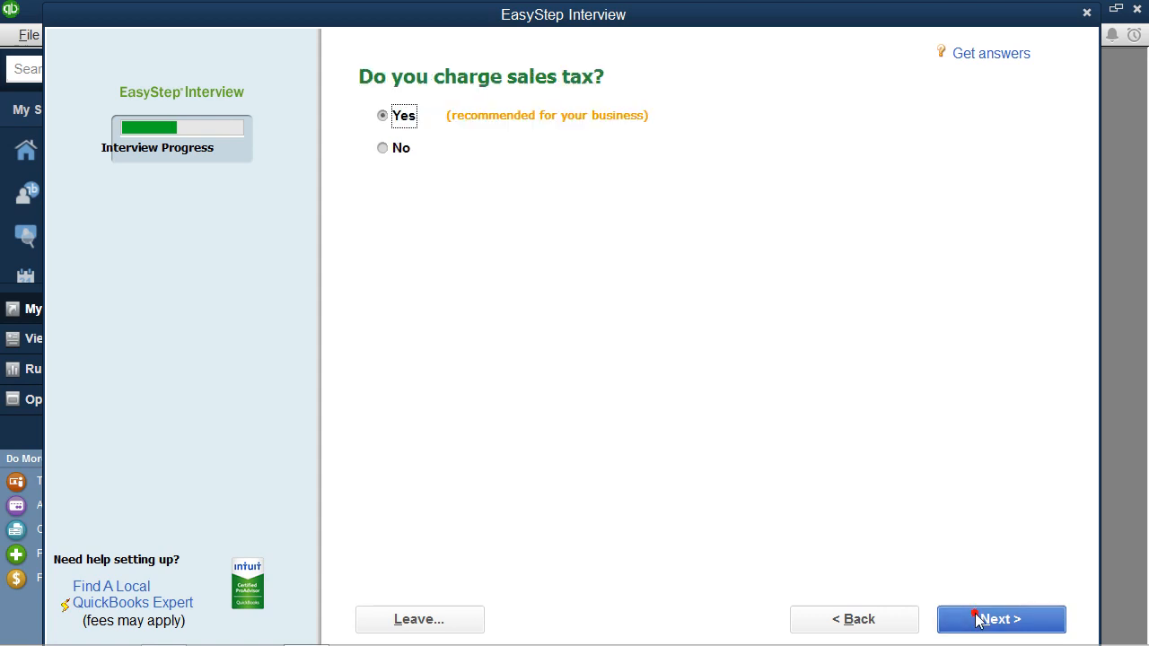
# Answer Yes to charging sales tax and to creating estimates, and continue to the billing statements page.
pyautogui.click(382, 115)
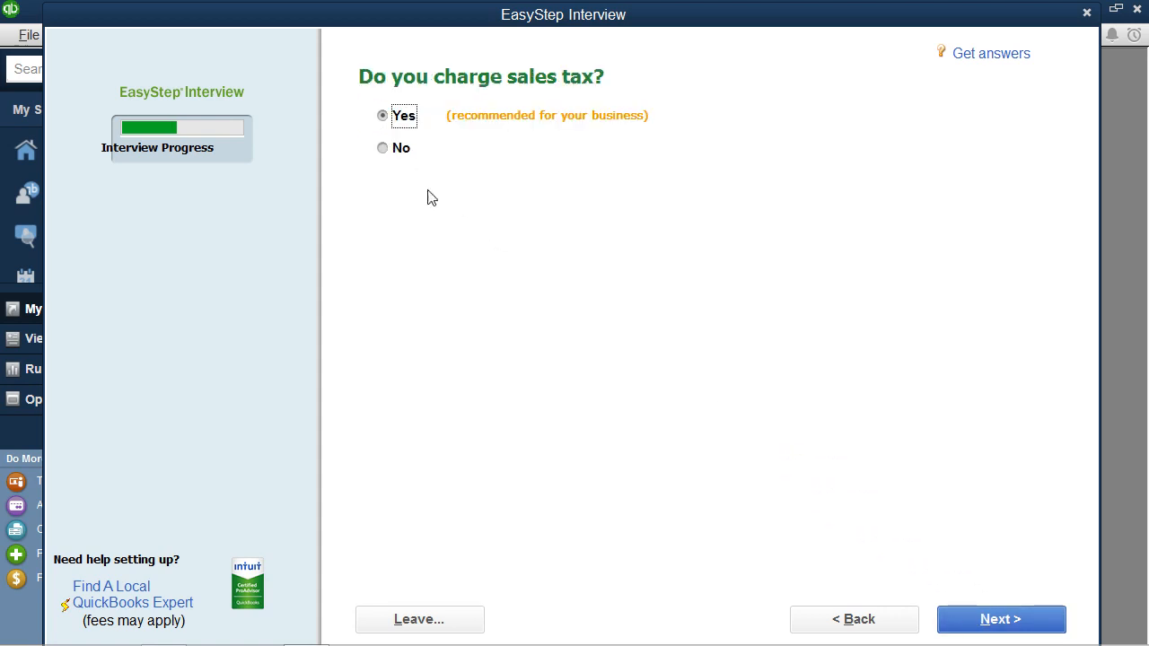
pyautogui.click(1000, 623)
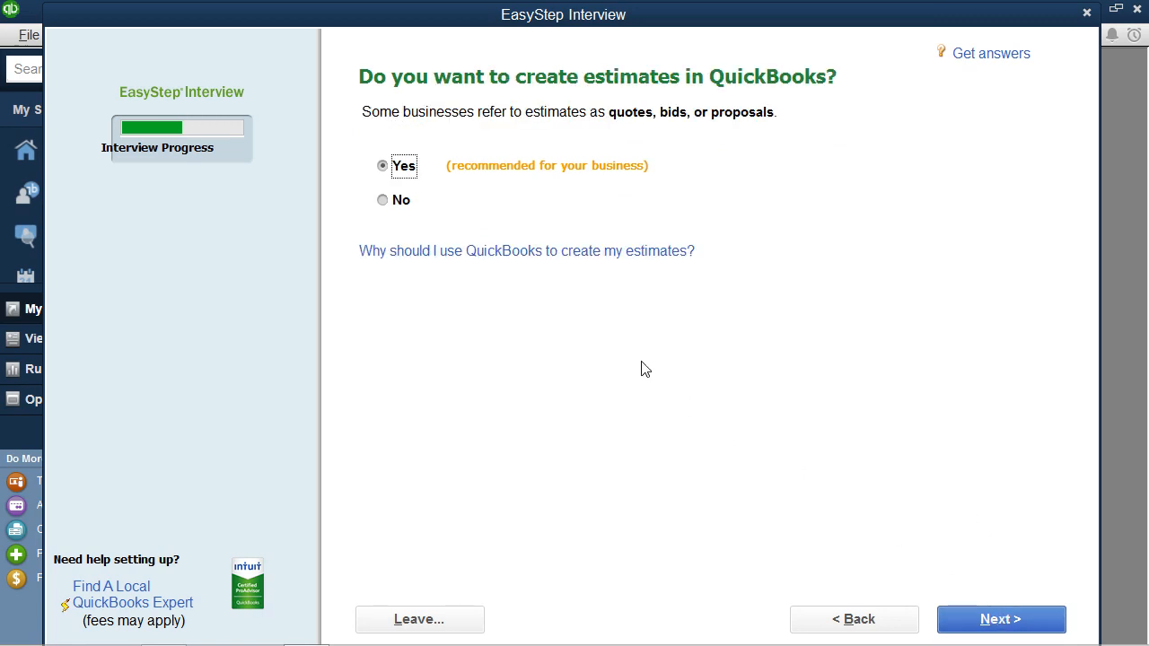
pyautogui.click(1000, 619)
# Answer Yes to using billing statements and to the question after it, and continue to the page on managing bills.
pyautogui.click(429, 358)
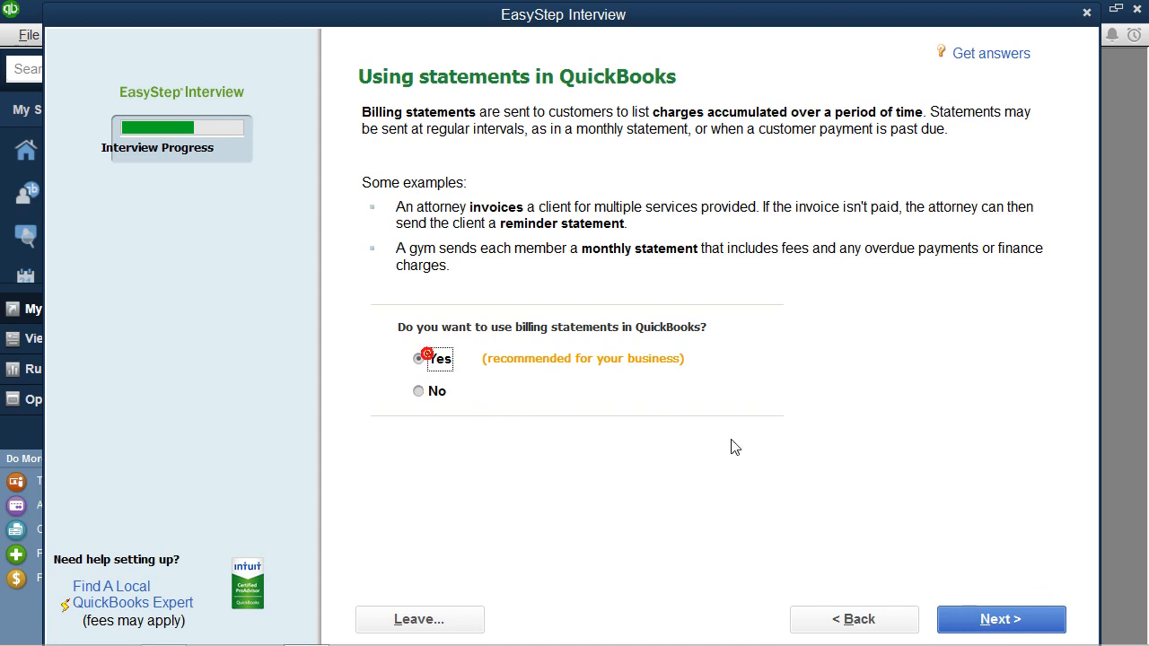
pyautogui.click(975, 619)
pyautogui.click(425, 332)
pyautogui.click(985, 621)
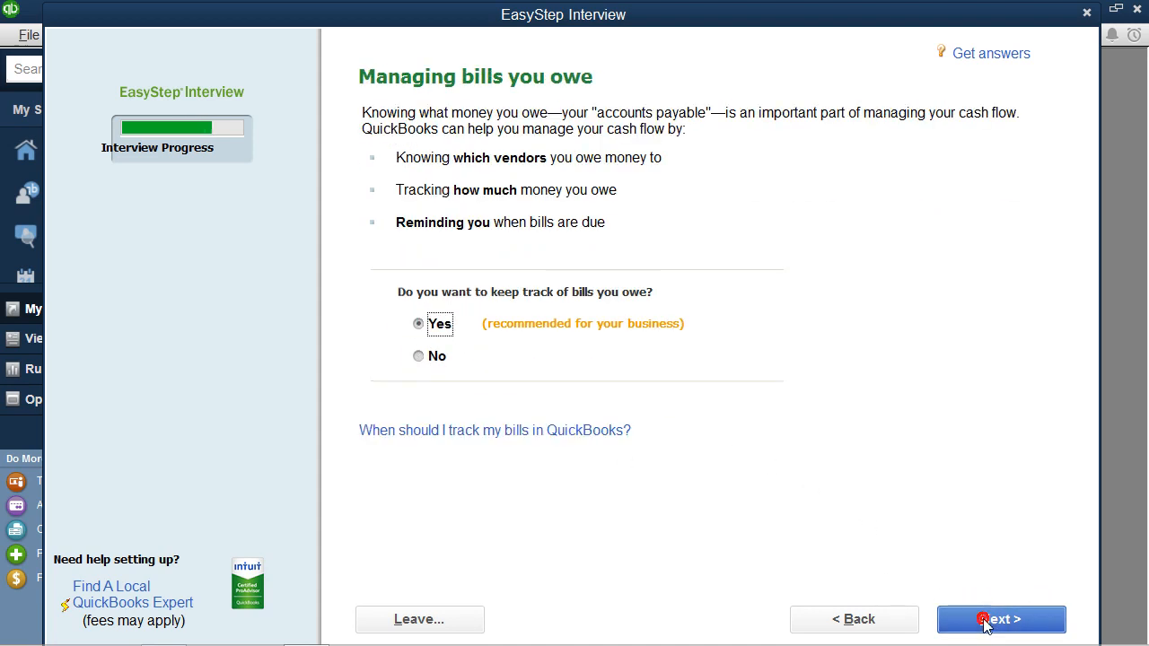
# Answer Yes to tracking bills owed, tracking inventory and the question after it, and continue to the employees page.
pyautogui.click(421, 322)
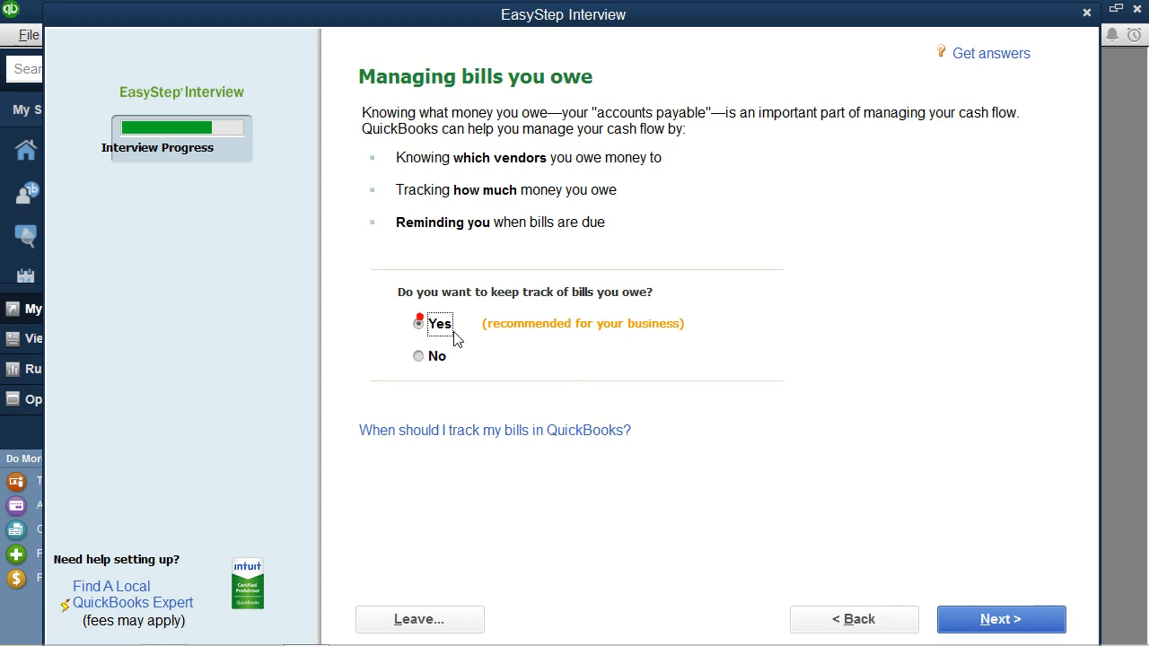
pyautogui.click(1021, 620)
pyautogui.click(420, 406)
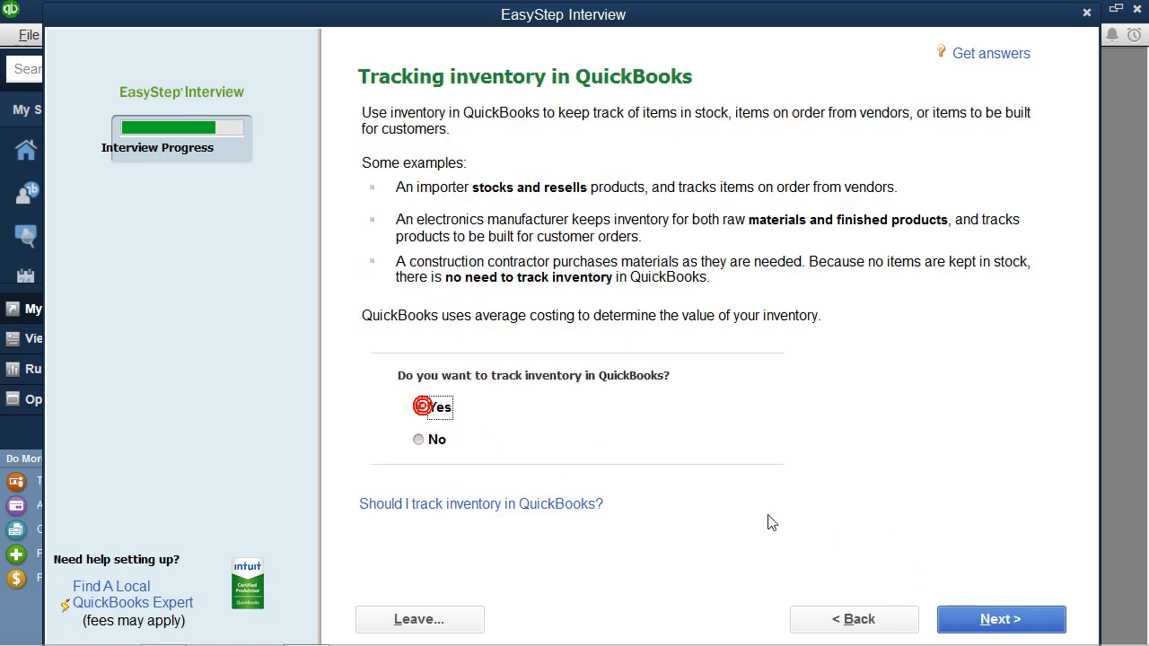
pyautogui.click(988, 619)
pyautogui.click(418, 325)
pyautogui.click(997, 617)
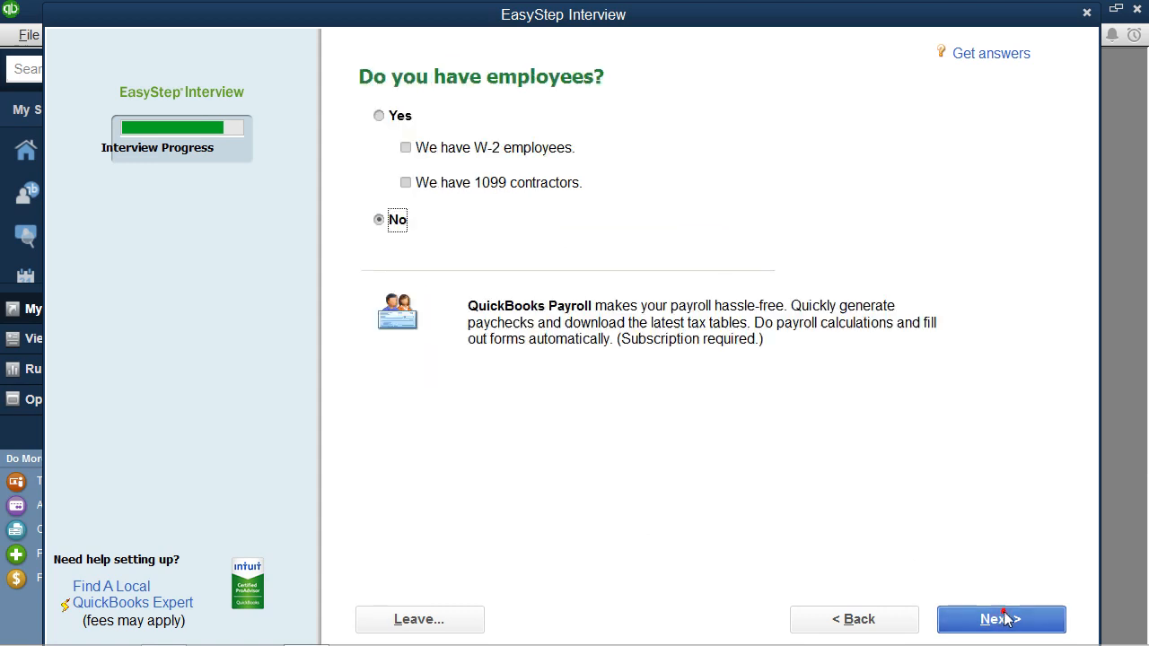
# Indicate that the company has both W-2 employees and 1099 contractors, and continue to the chart of accounts introduction.
pyautogui.click(380, 117)
pyautogui.click(405, 148)
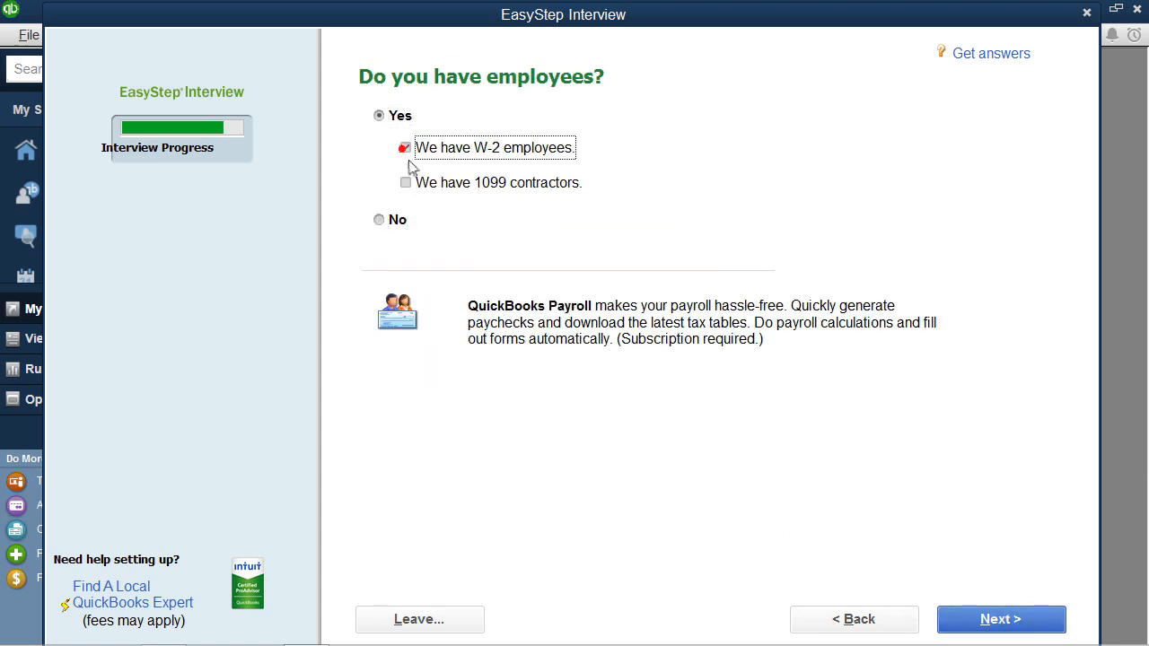
pyautogui.click(406, 183)
pyautogui.click(970, 620)
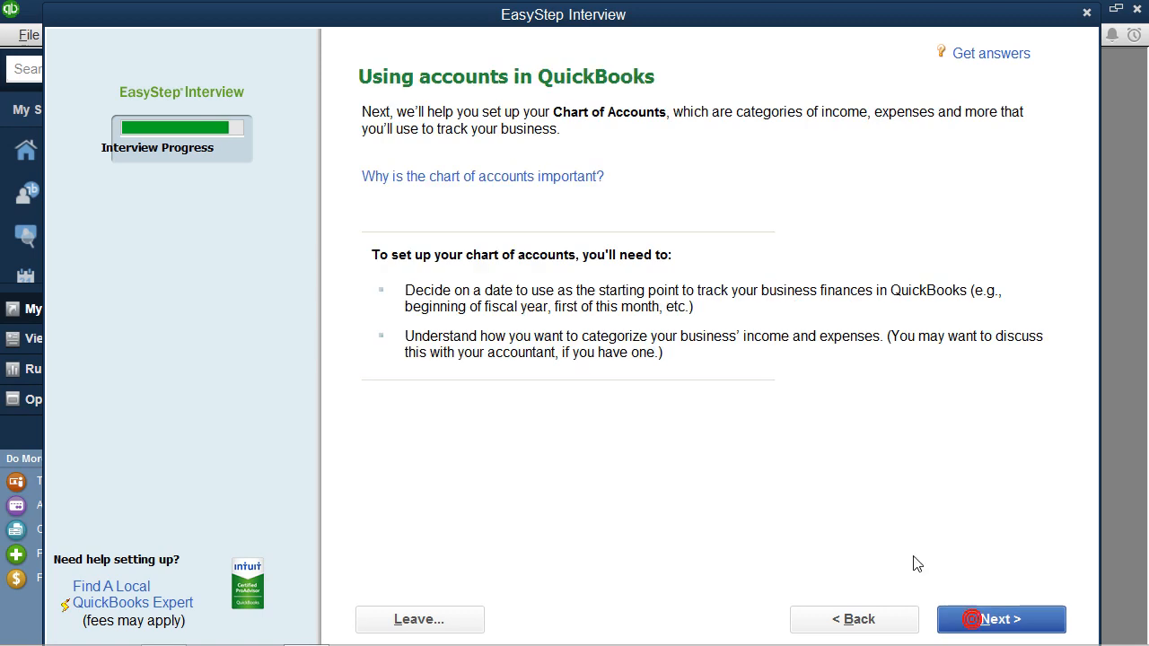
# Set the finance start date to the beginning of this fiscal year, 01/01/2014, and complete the remaining interview pages.
pyautogui.click(982, 623)
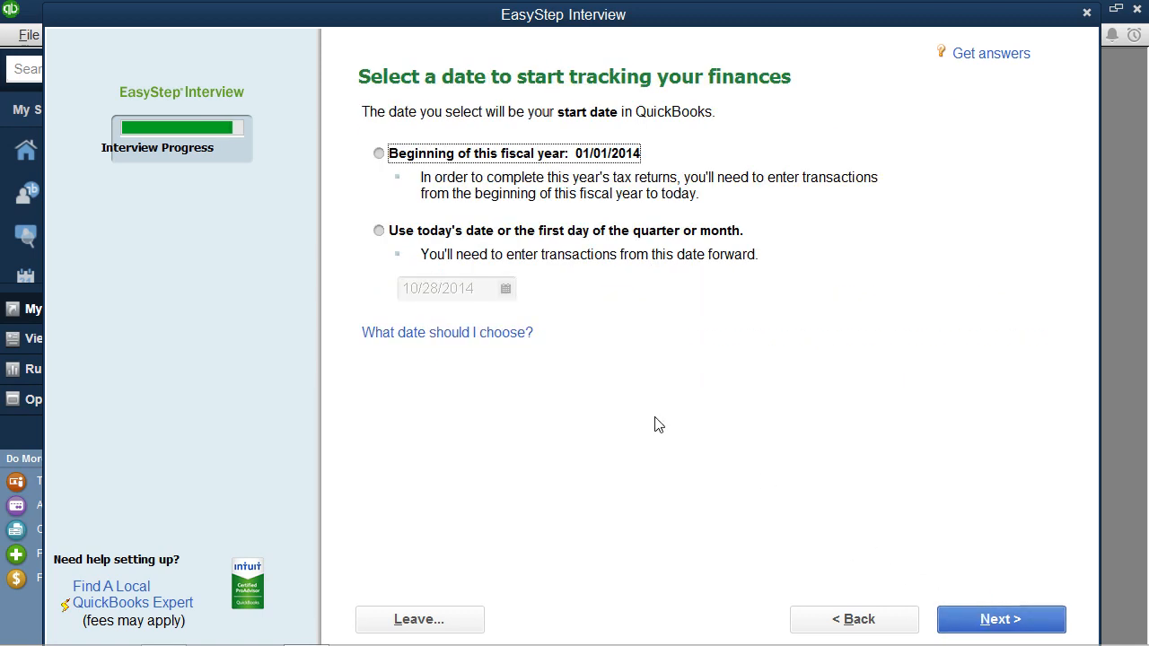
pyautogui.click(379, 154)
pyautogui.click(1024, 622)
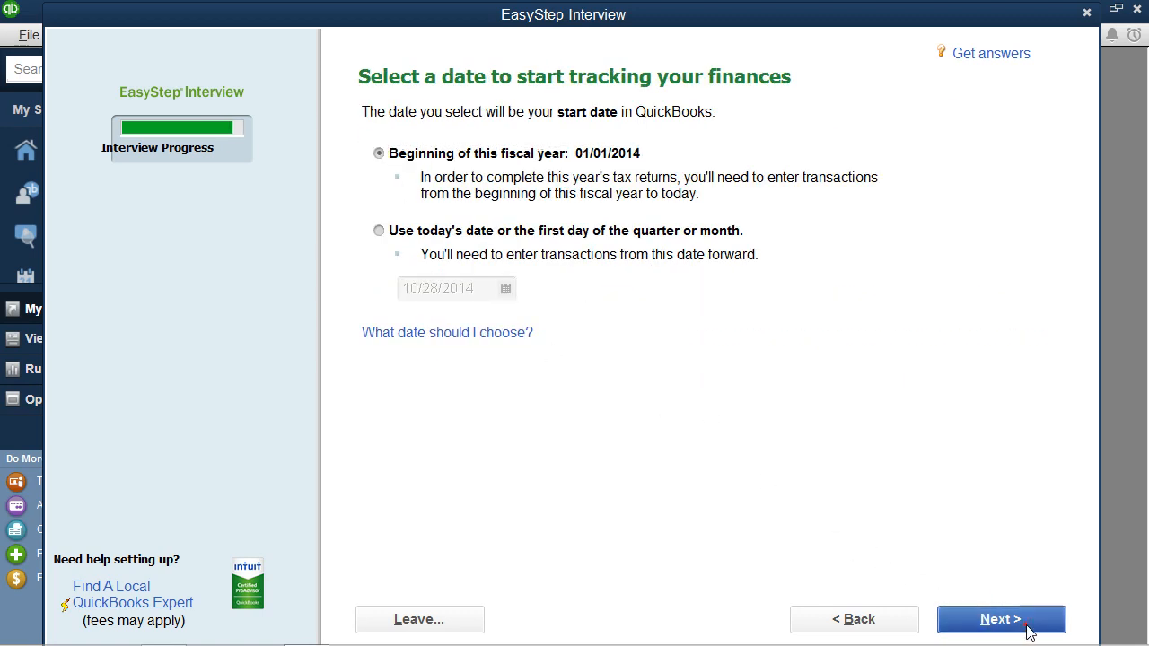
pyautogui.click(1018, 625)
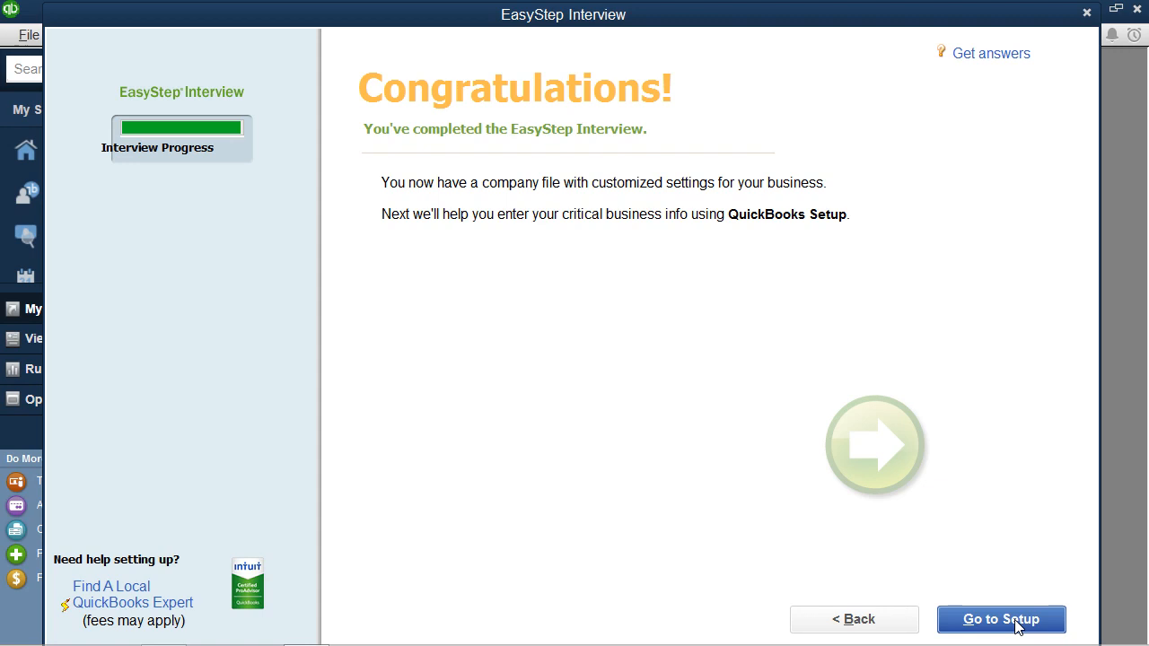
# Proceed to QuickBooks Setup and close its window without adding any info to reach the company's Home page.
pyautogui.click(1014, 619)
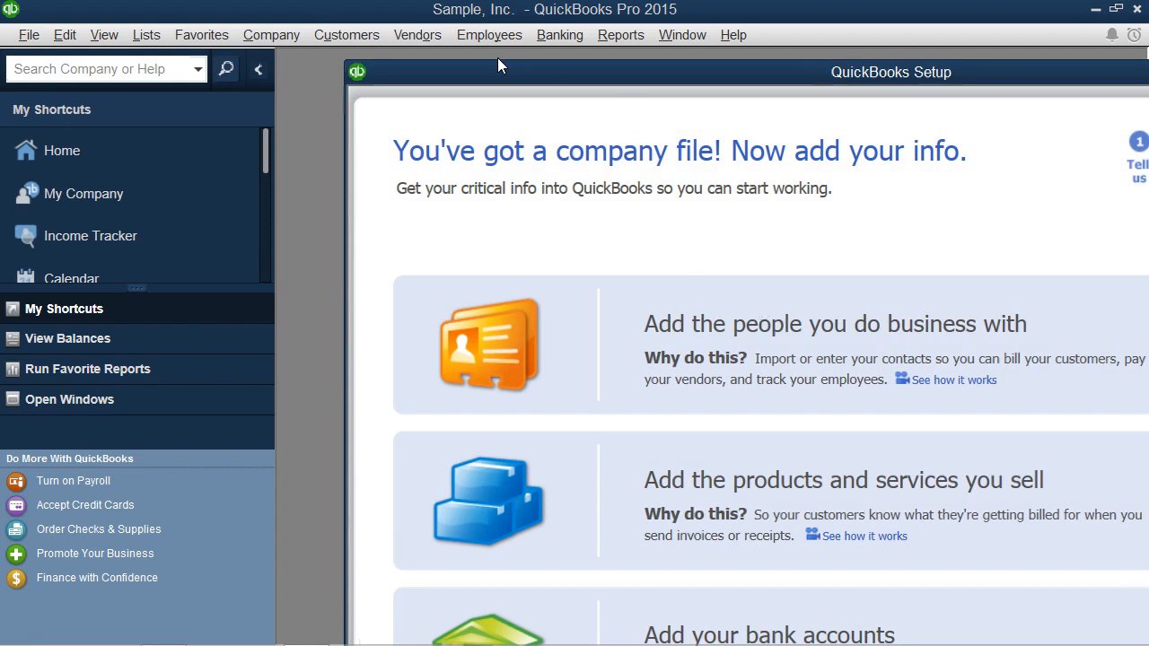
pyautogui.moveTo(422, 79); pyautogui.dragTo(99, 28)
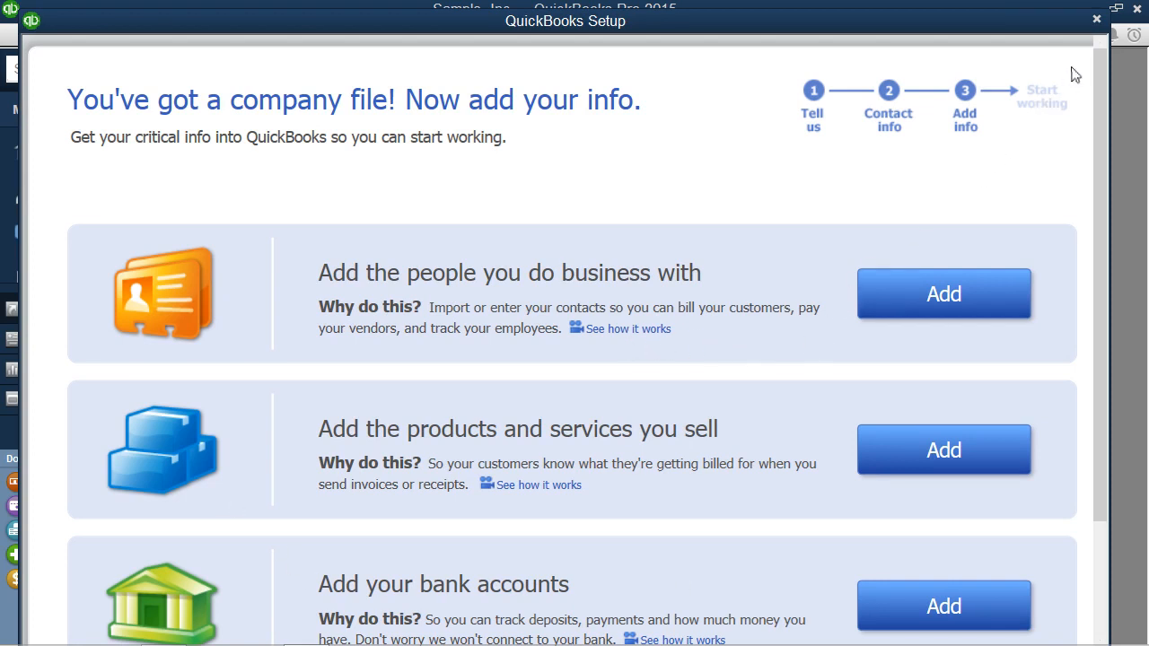
pyautogui.click(1097, 20)
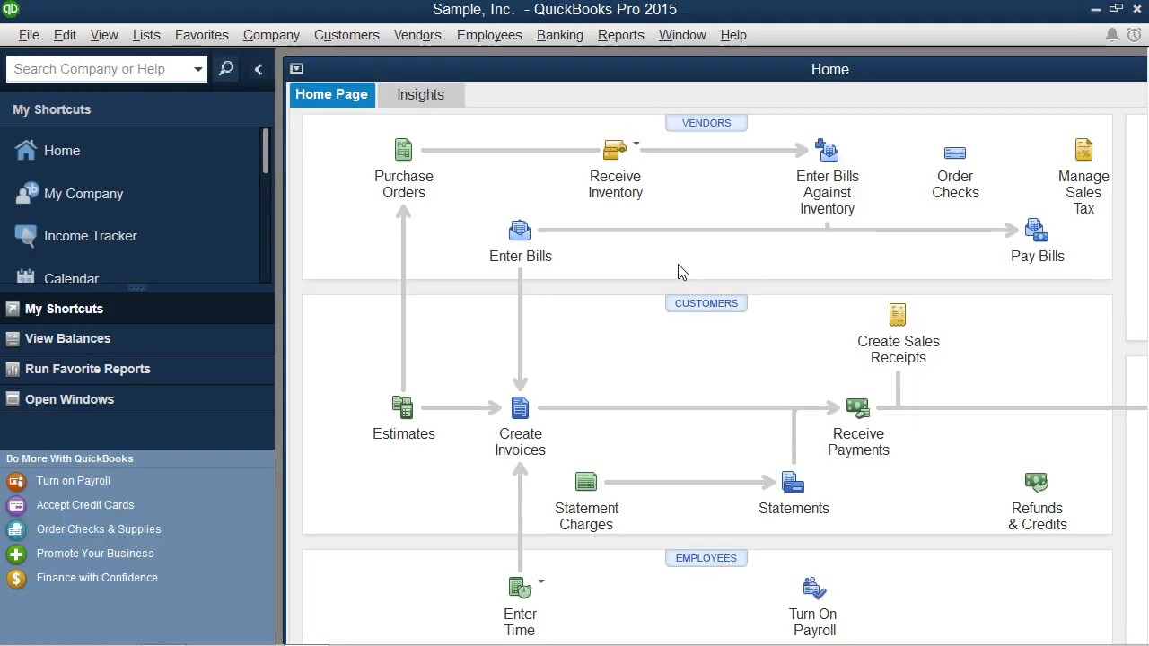